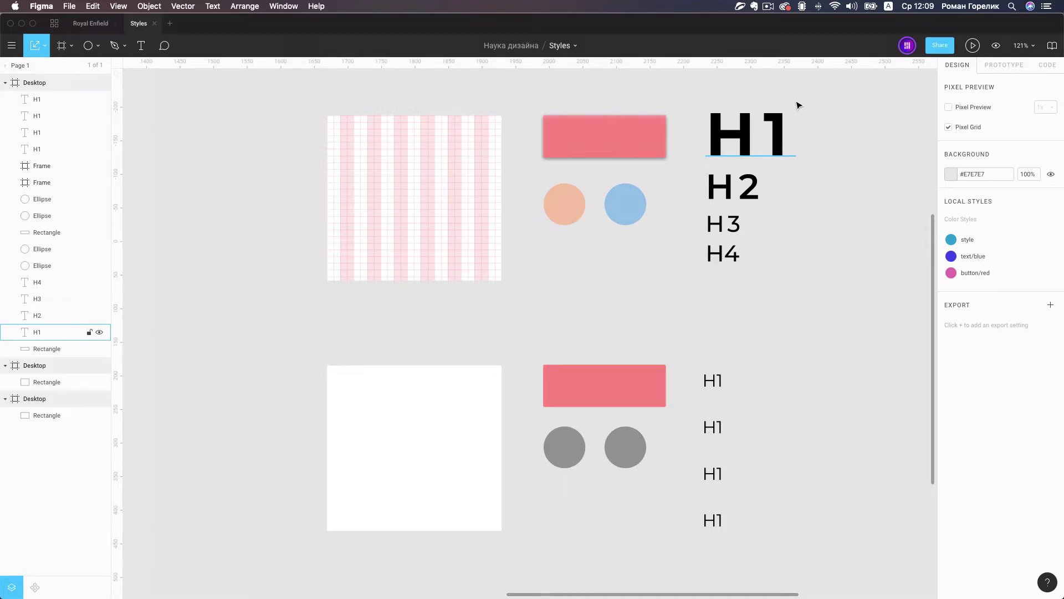
Select the pink-striped grid frame so its Layout Grid settings appear in the Design panel.
left_click(386, 183)
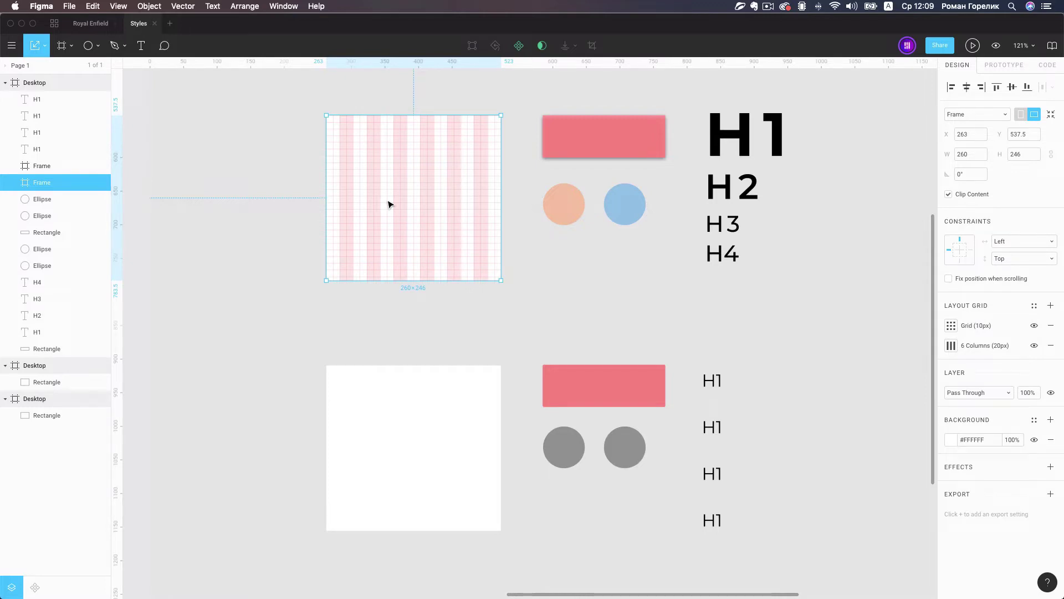
Save the striped frame's combined layout grids as a new local grid style named Grid/phone.
left_click(1035, 308)
left_click(1047, 332)
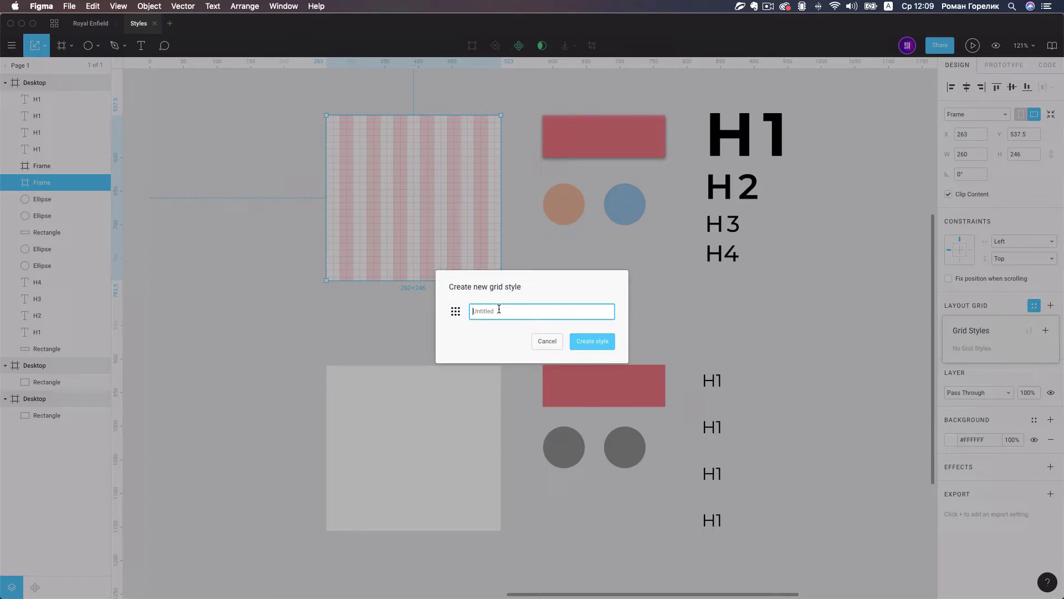
type("Grid/phone")
key("Return")
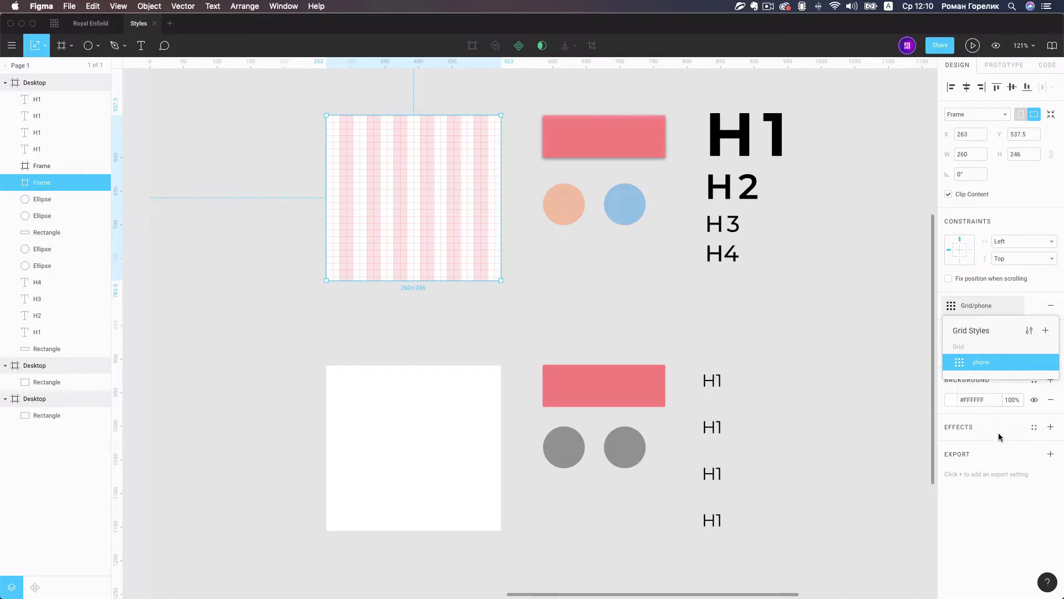
Save the top red rectangle's fill as a new colour style named text/pink.
left_click(633, 341)
left_click(563, 155)
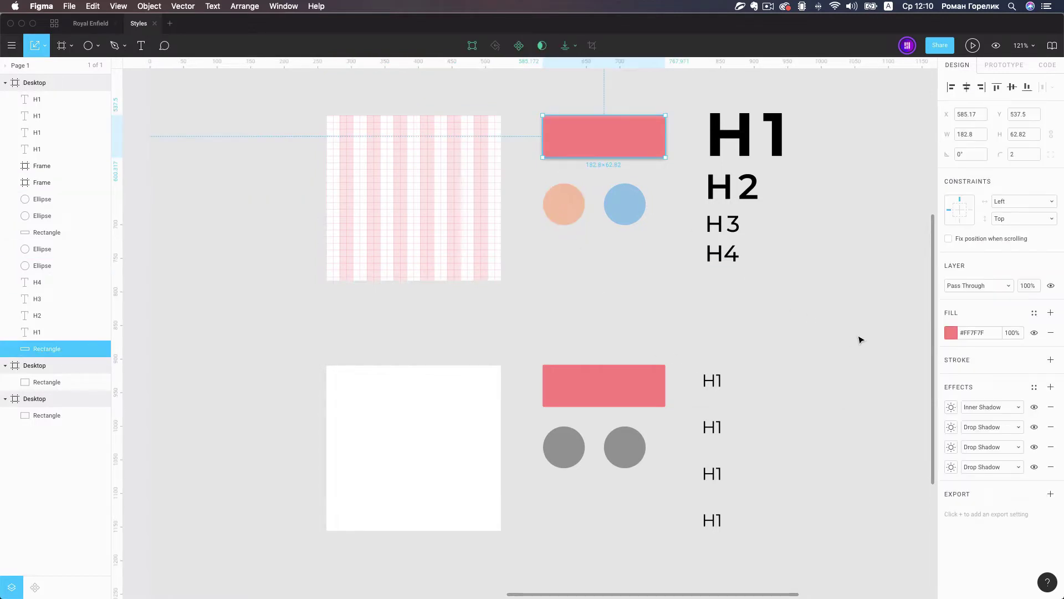
left_click(1035, 314)
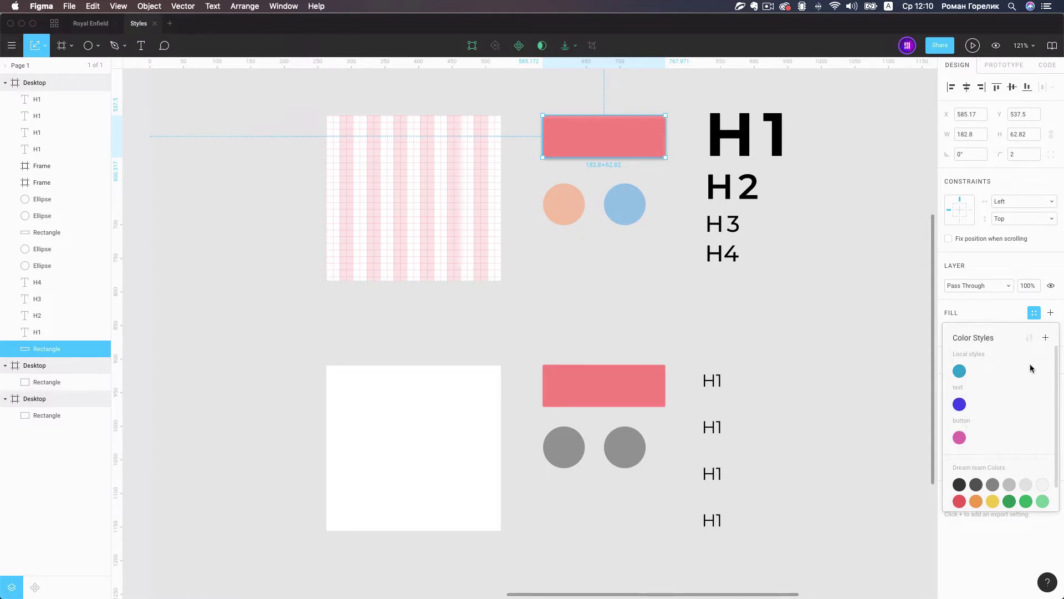
left_click(1045, 338)
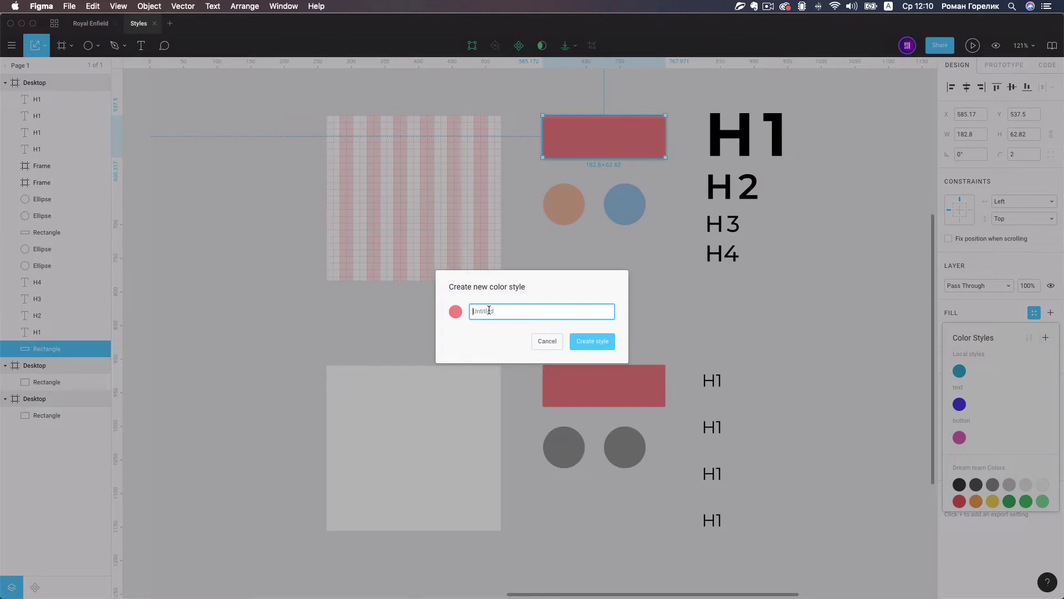
type("text/pink")
key("Return")
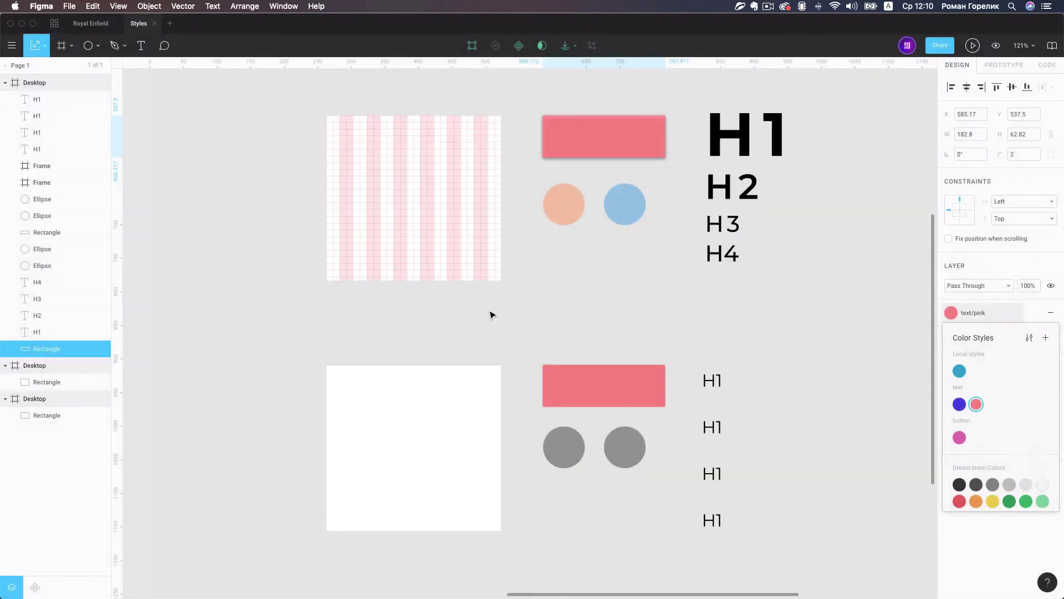
Try the text/blue style on the rectangle, then switch it back to text/pink.
left_click(959, 404)
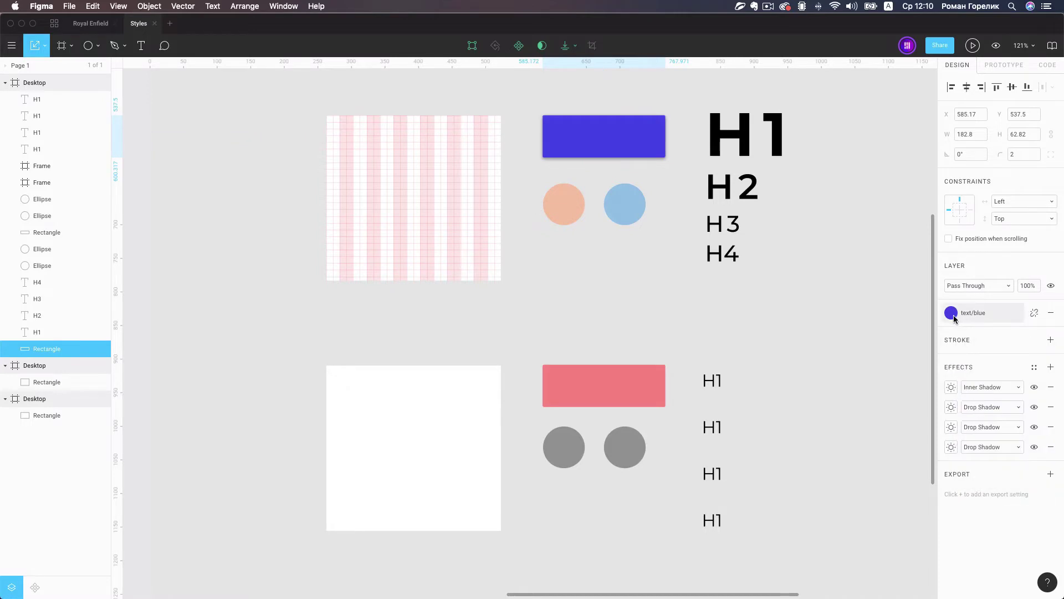
left_click(989, 314)
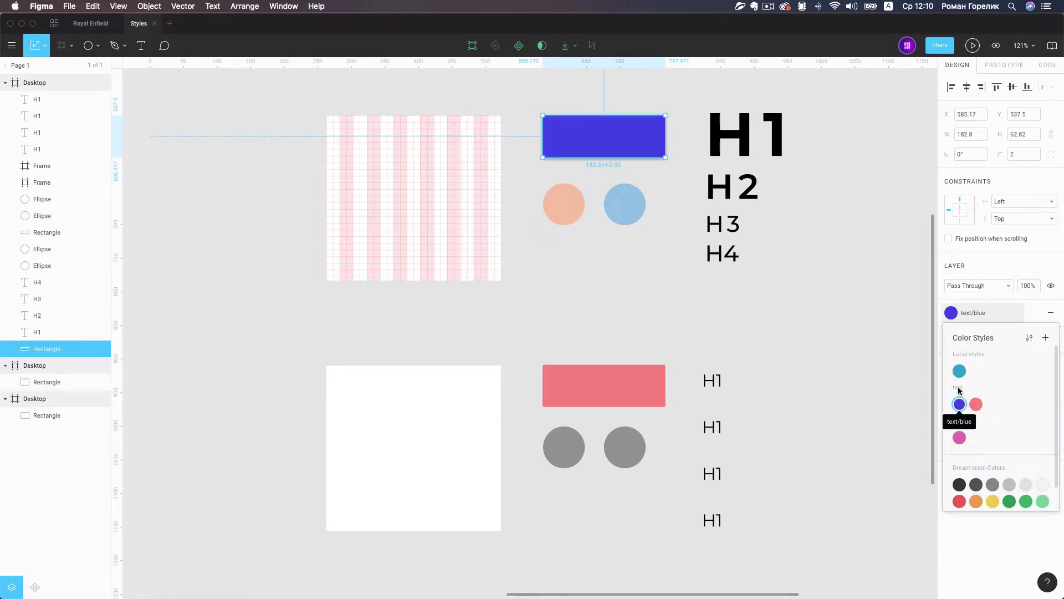
left_click(977, 405)
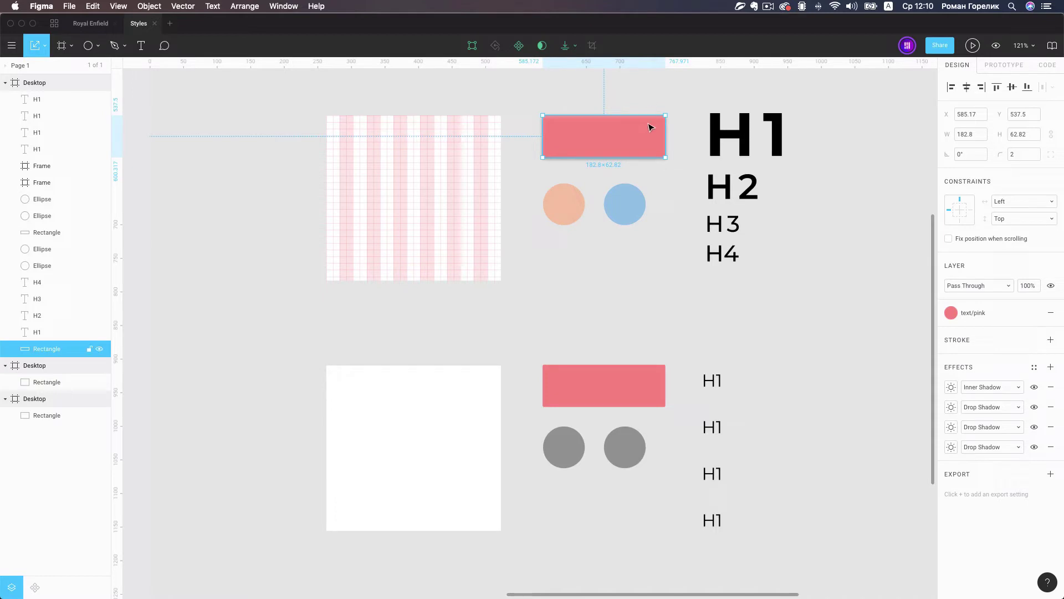
Save the rectangle's inner and drop shadows as the effect style Button/hard.
left_click(1033, 369)
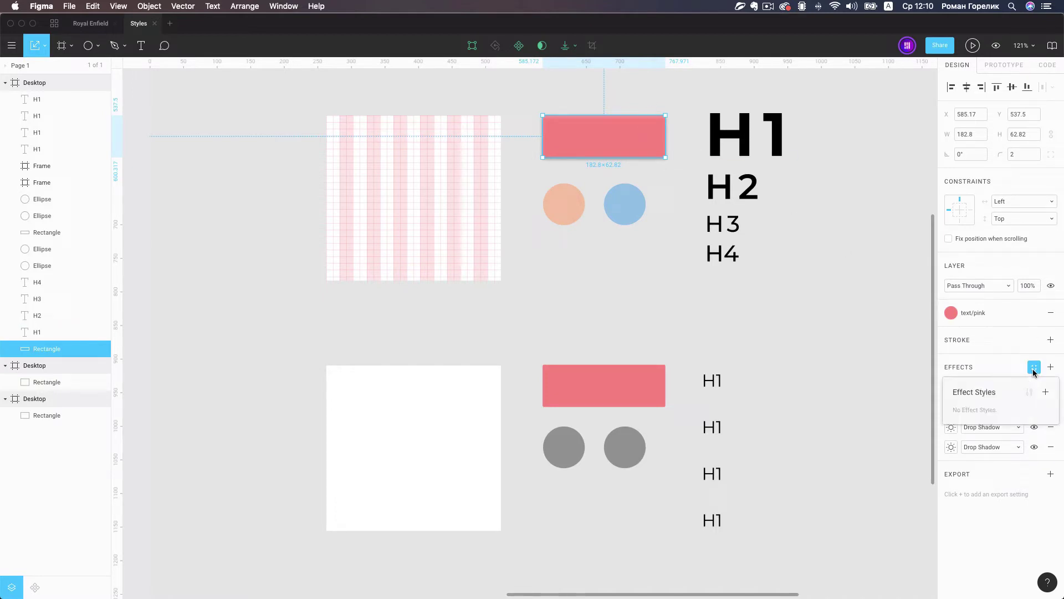
left_click(1046, 392)
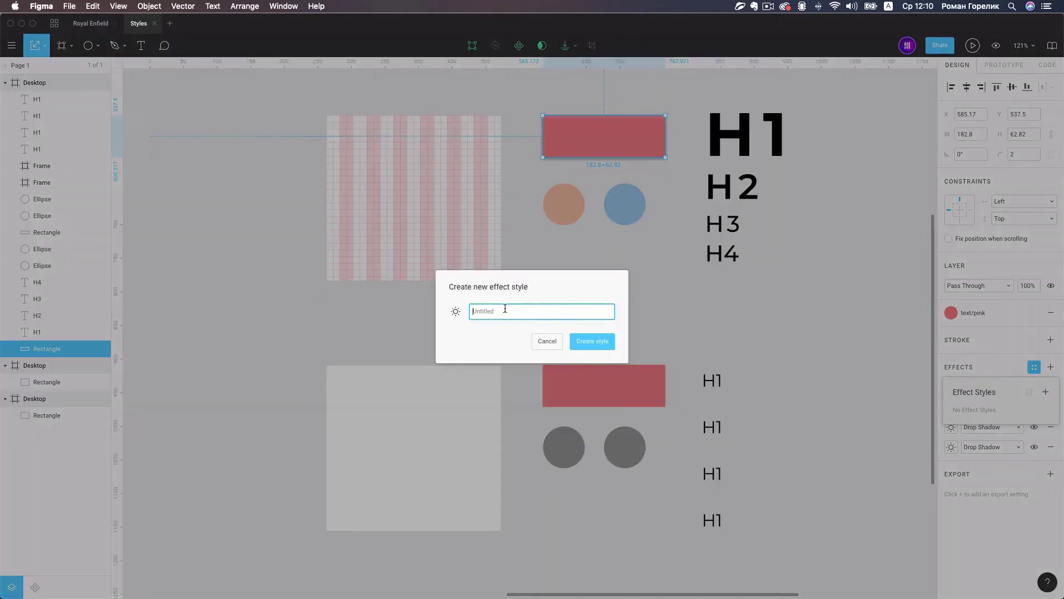
type("B")
type("had")
type("r")
key("BackSpace")
key("BackSpace")
key("Return")
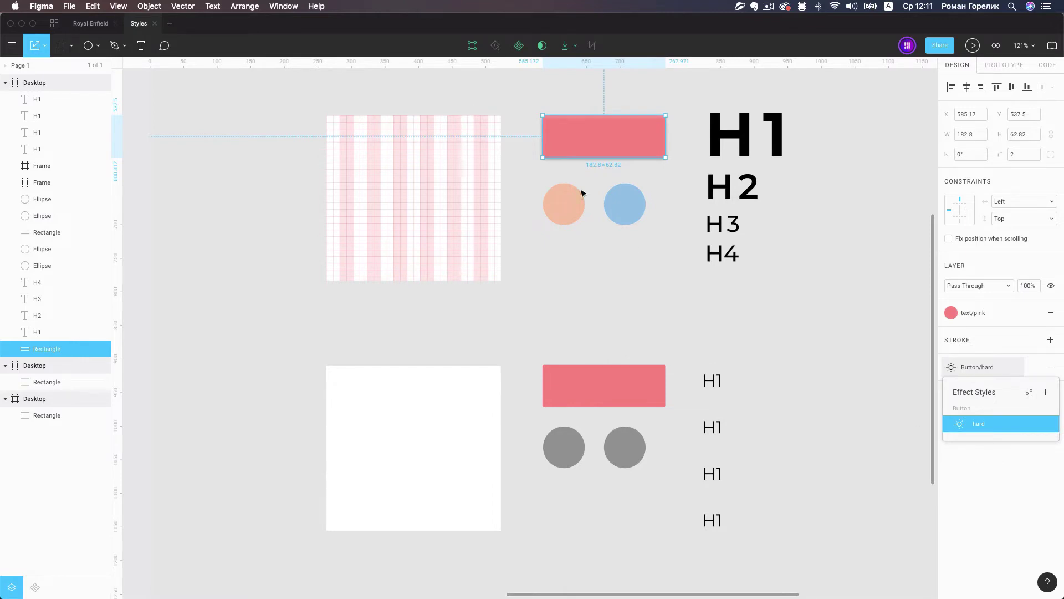
left_click(1041, 494)
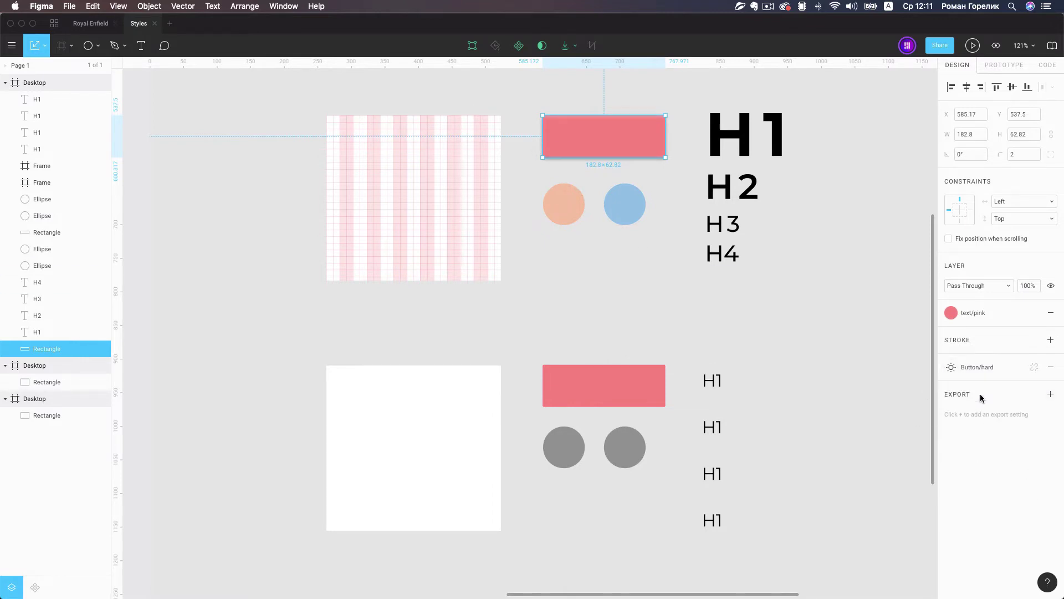
mouse_move(990, 367)
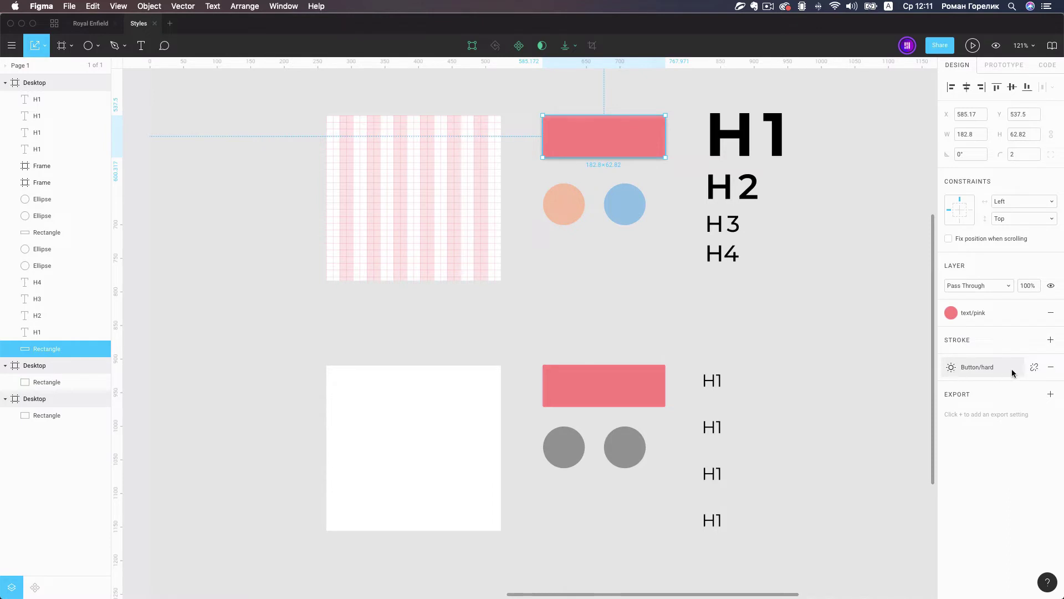
left_click(924, 299)
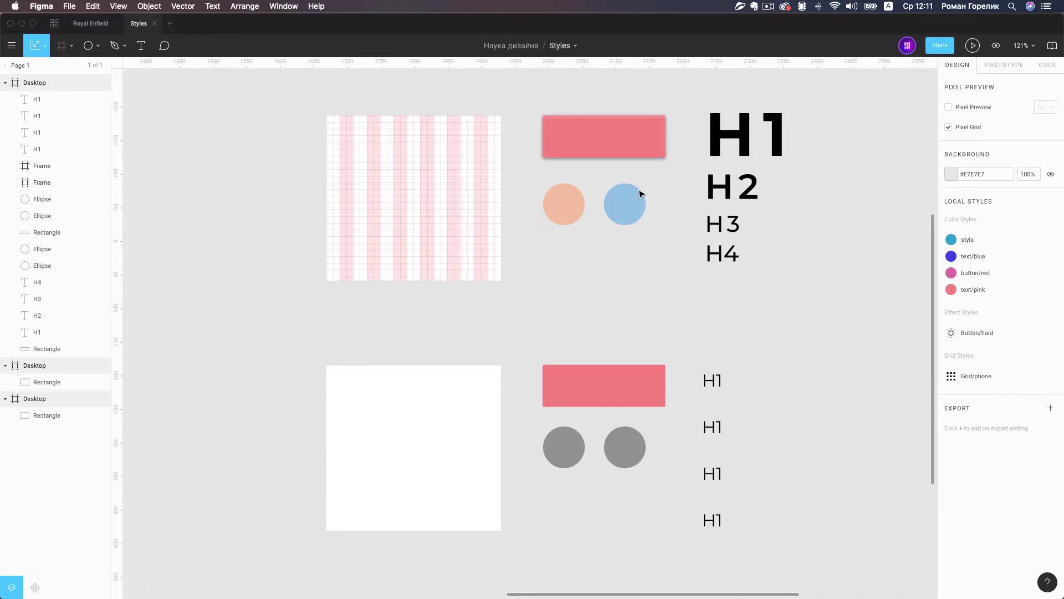
Save the peach circle's fill as a colour style named бежевый.
left_click(570, 212)
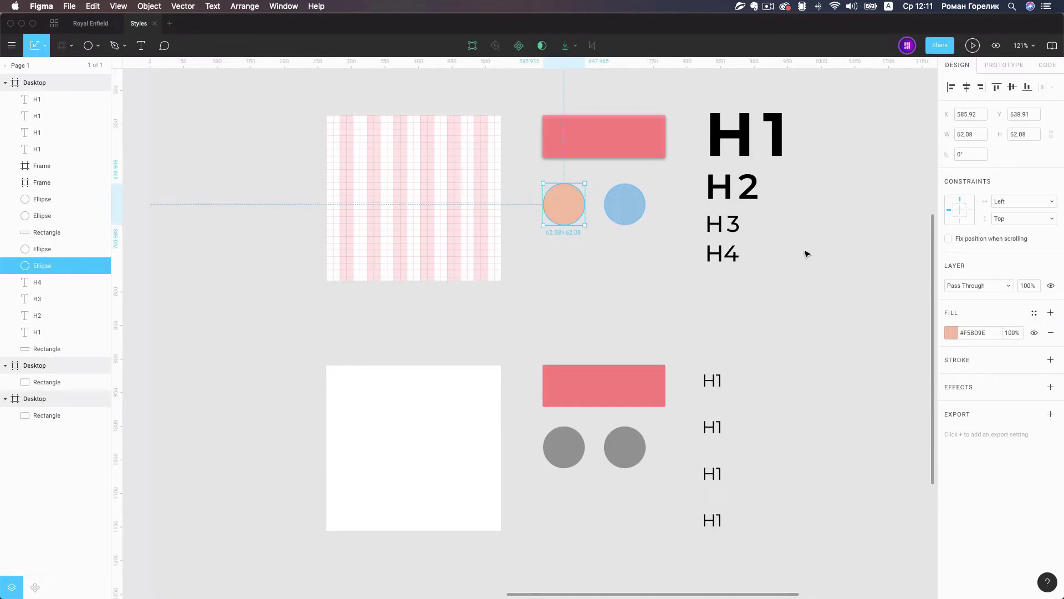
left_click(1034, 312)
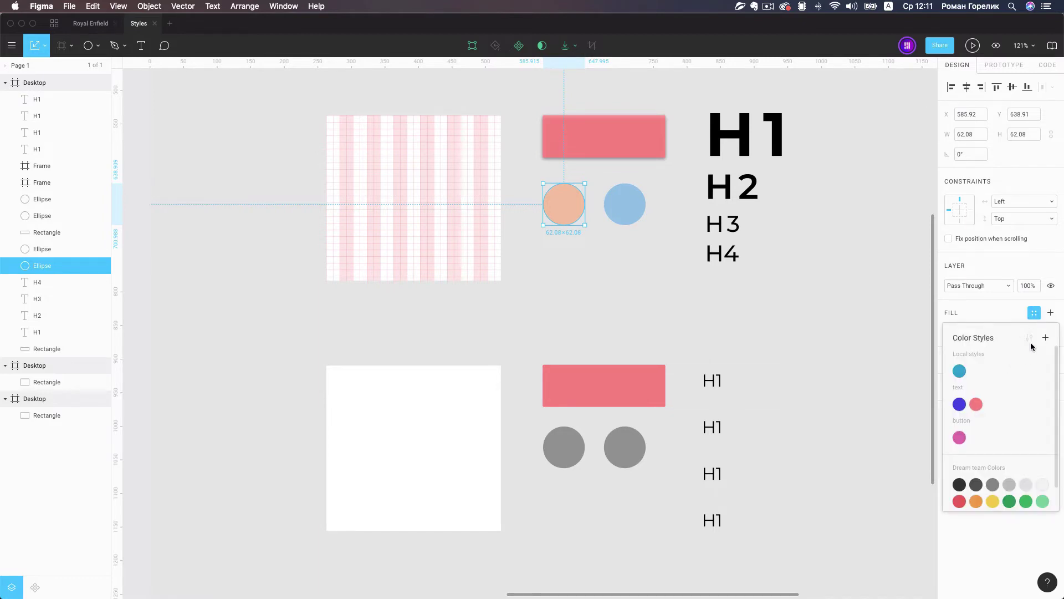
left_click(1046, 338)
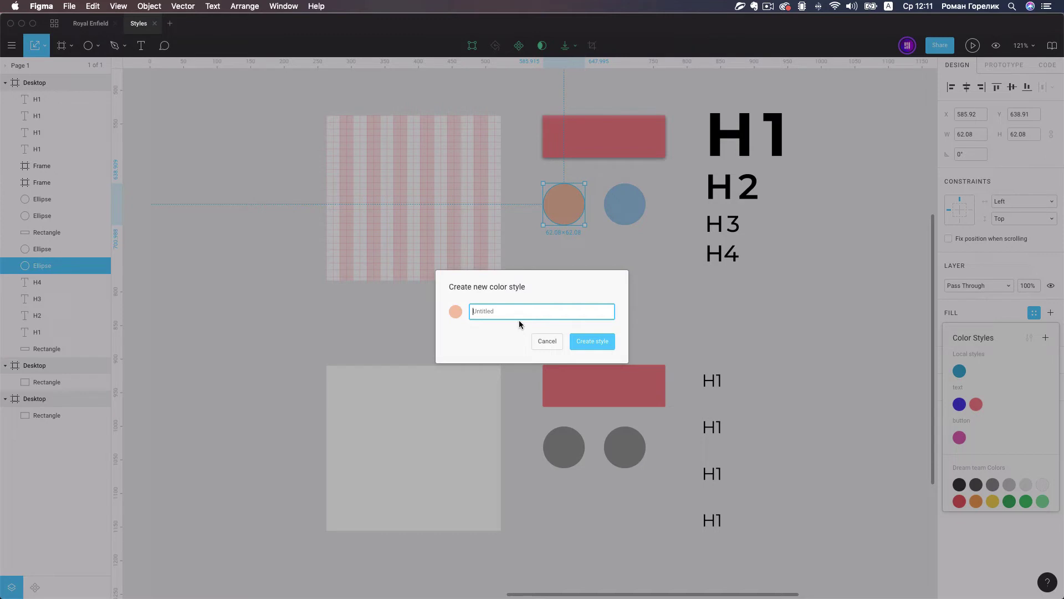
key("ctrl+space")
type("бежевый")
key("Return")
Save the blue circle's fill as a colour style named голубой.
left_click(629, 204)
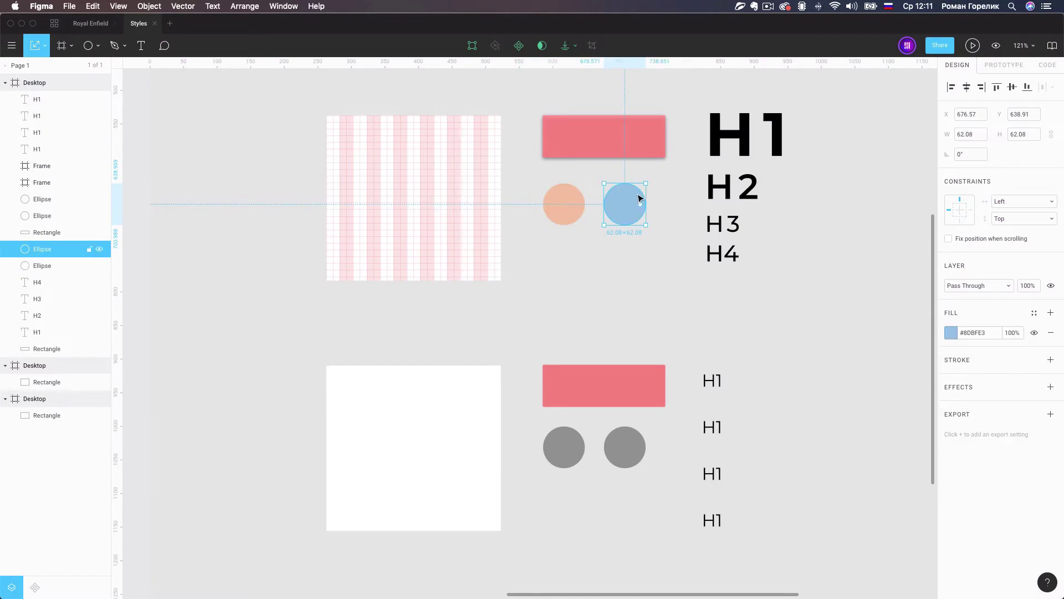
left_click(1034, 313)
left_click(1045, 337)
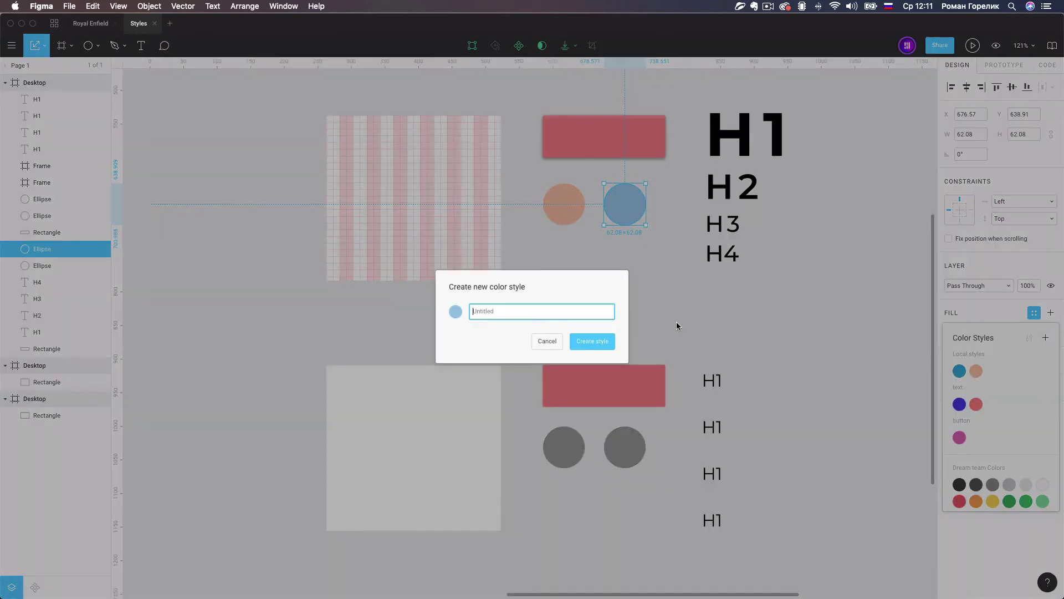
type("голубой")
key("Return")
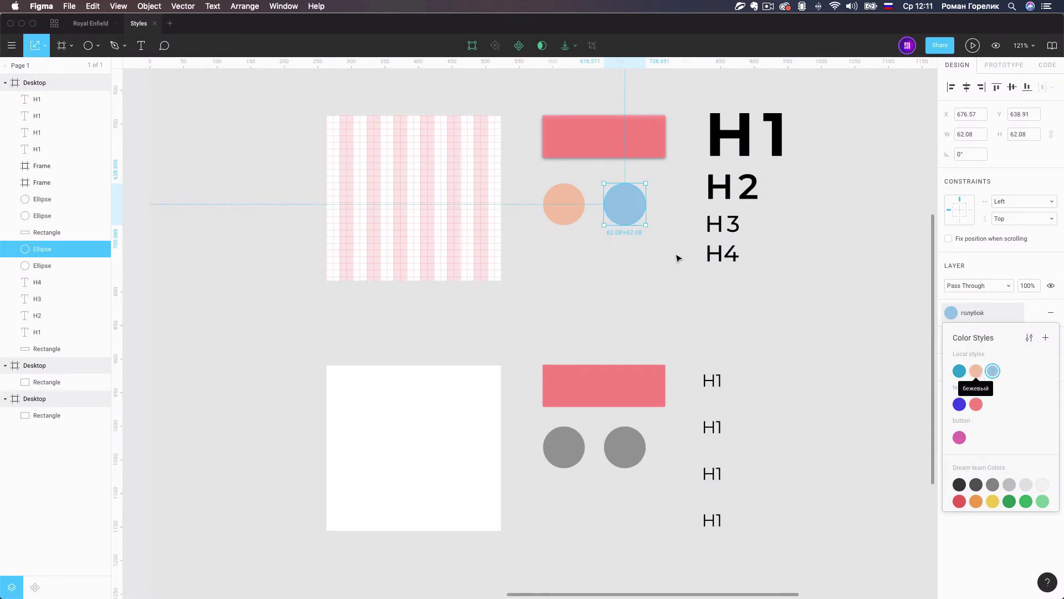
Check both circles and the local styles list to confirm the new colour styles.
left_click(637, 244)
left_click(564, 208)
left_click(626, 206)
left_click(564, 206)
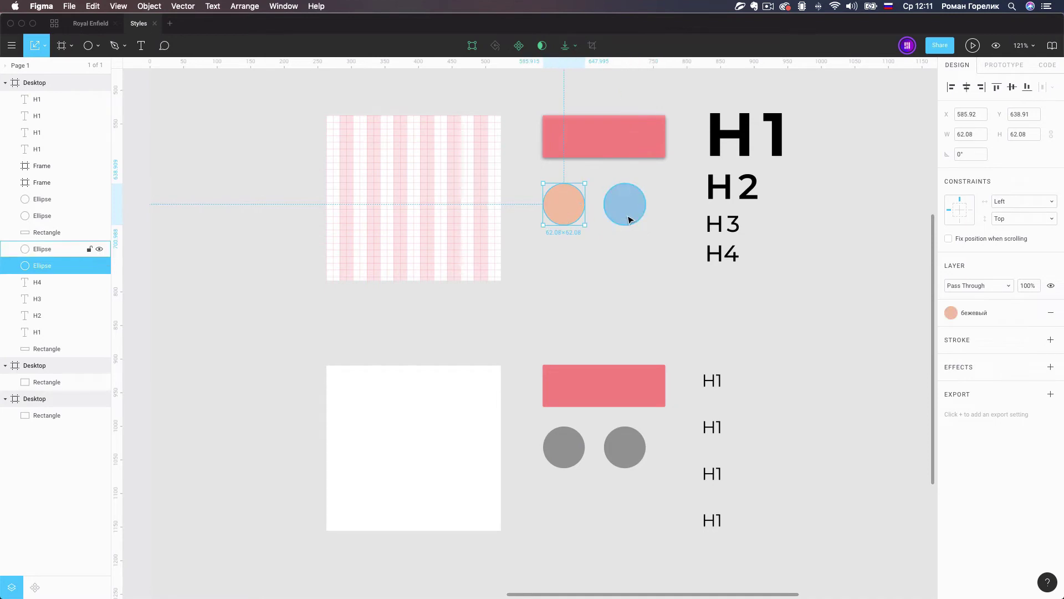
left_click(638, 270)
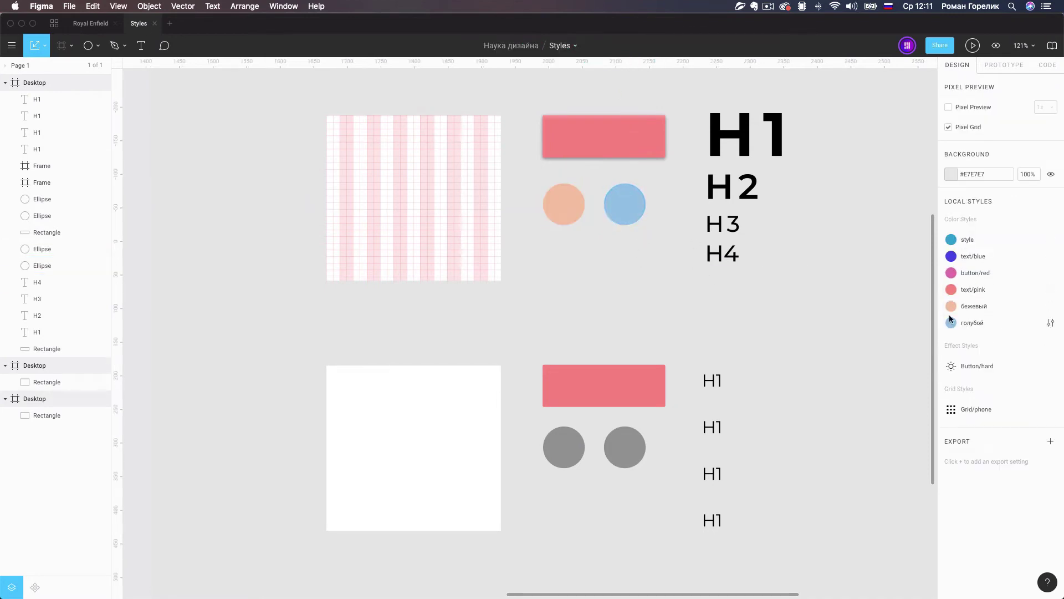
left_click(636, 205)
left_click(1009, 314)
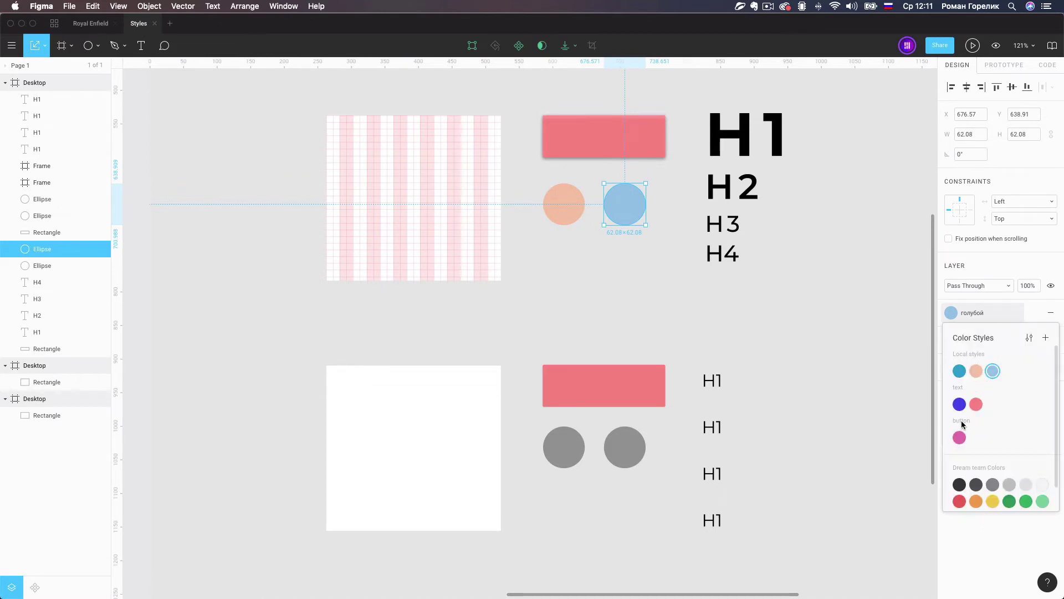
Start a text style from the H1 heading, fixing the keyboard layout for its name.
left_click(654, 271)
left_click(730, 131)
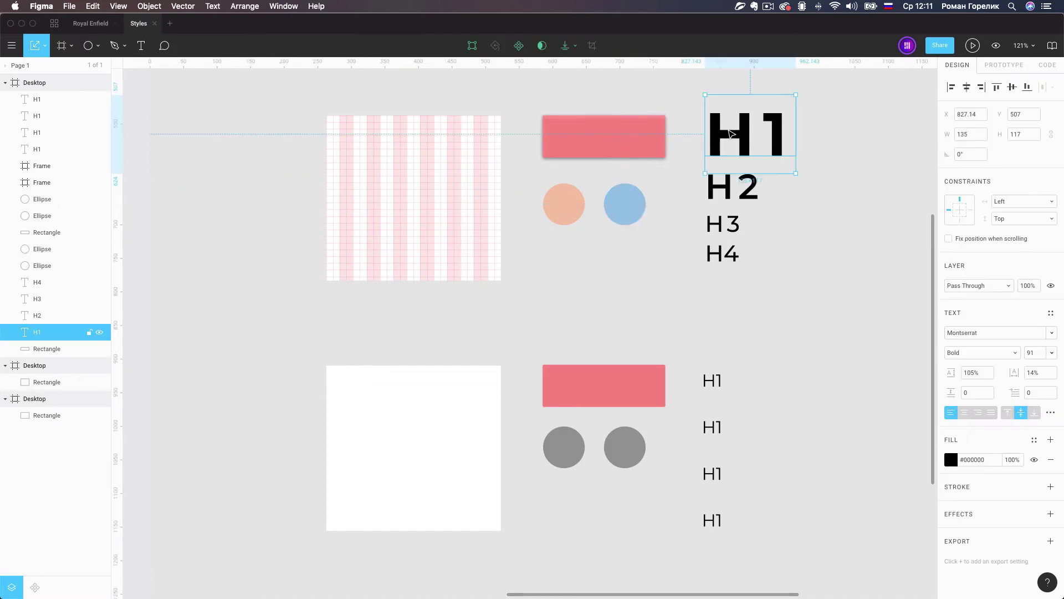
left_click(1051, 313)
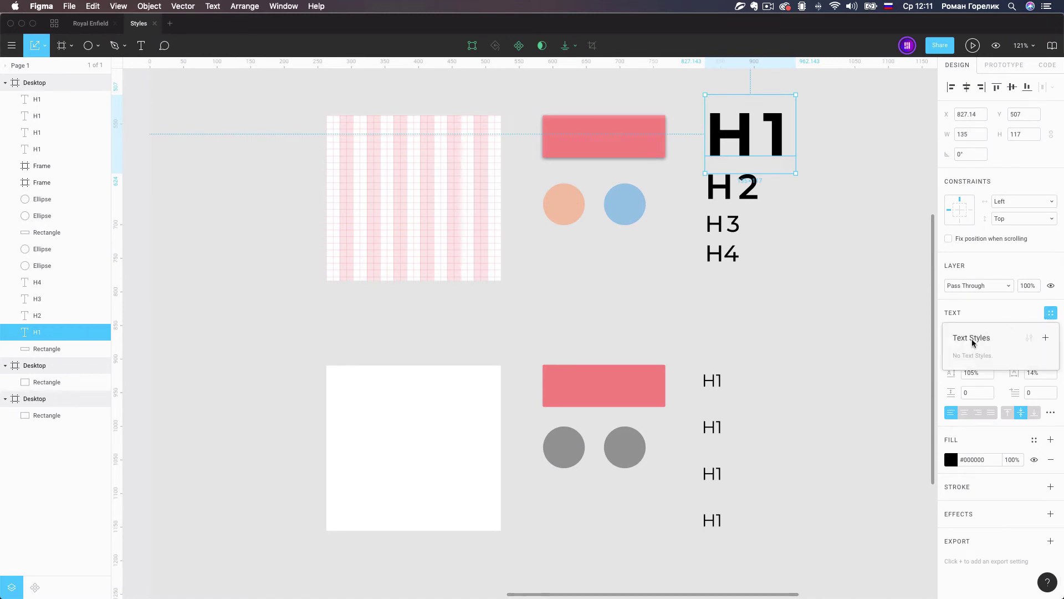
left_click(1044, 339)
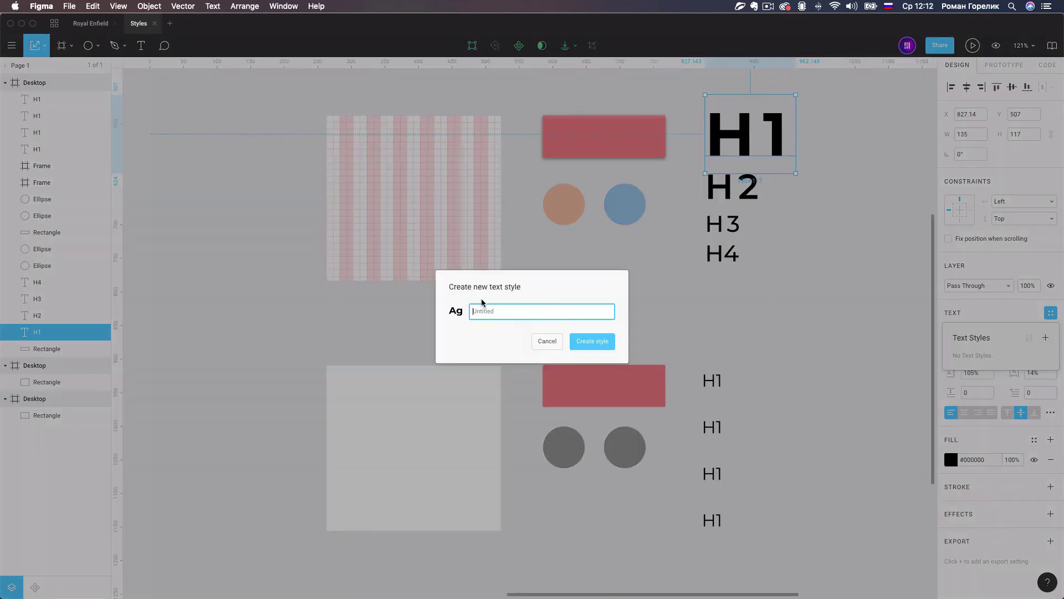
type("E")
key("BackSpace")
key("BackSpace")
key("BackSpace")
key("BackSpace")
key("ctrl+space")
type("T")
Save the H2 heading's formatting as the text style Title/h2.
left_click(733, 186)
left_click(1049, 314)
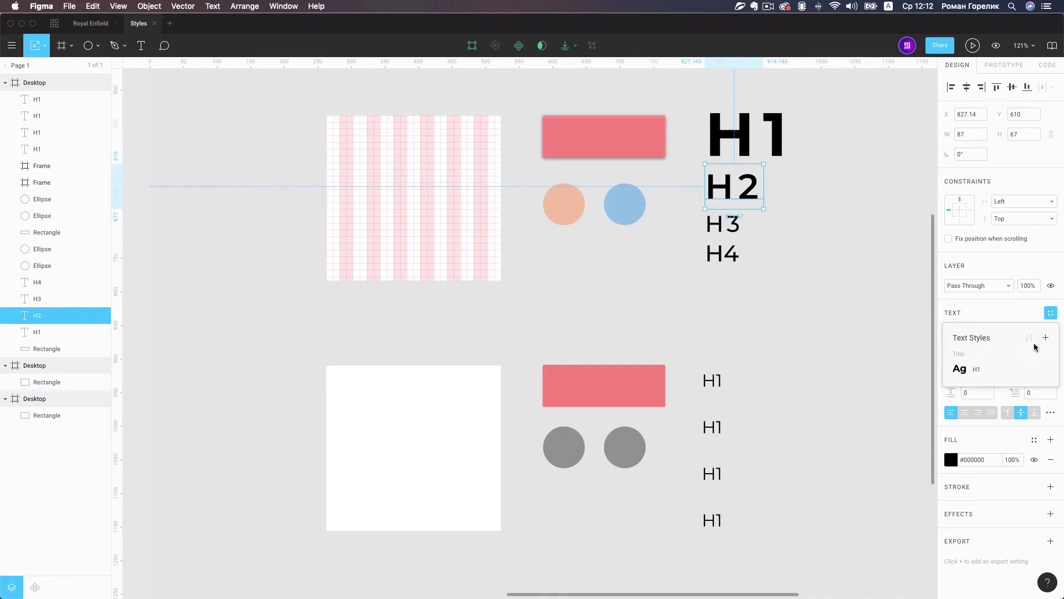
left_click(1045, 338)
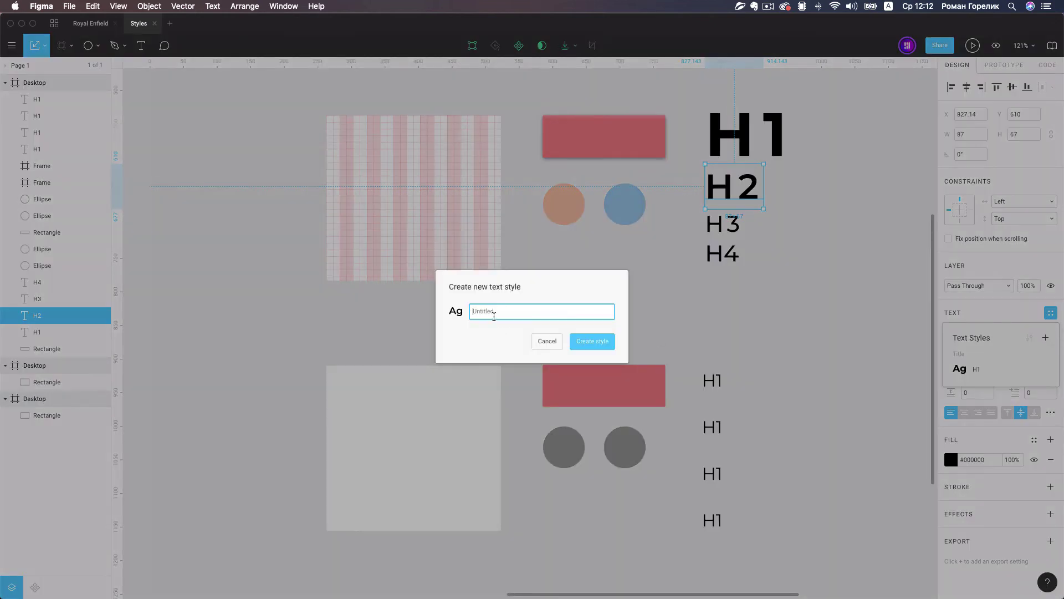
type("Title/H")
key("Return")
Save the H3 heading's formatting as the text style Sub Title/h3.
left_click(723, 232)
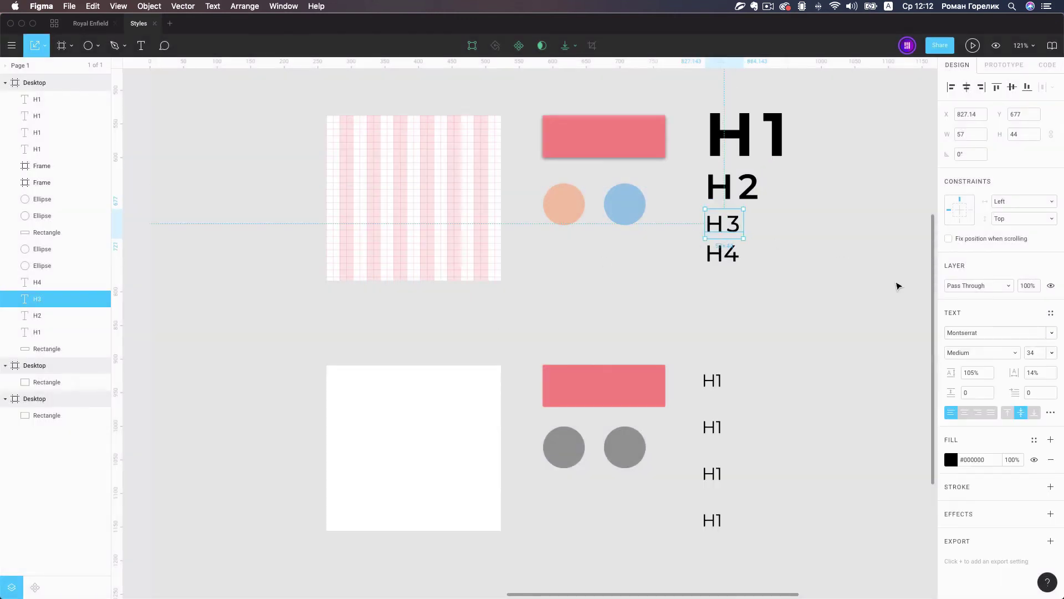
left_click(1050, 313)
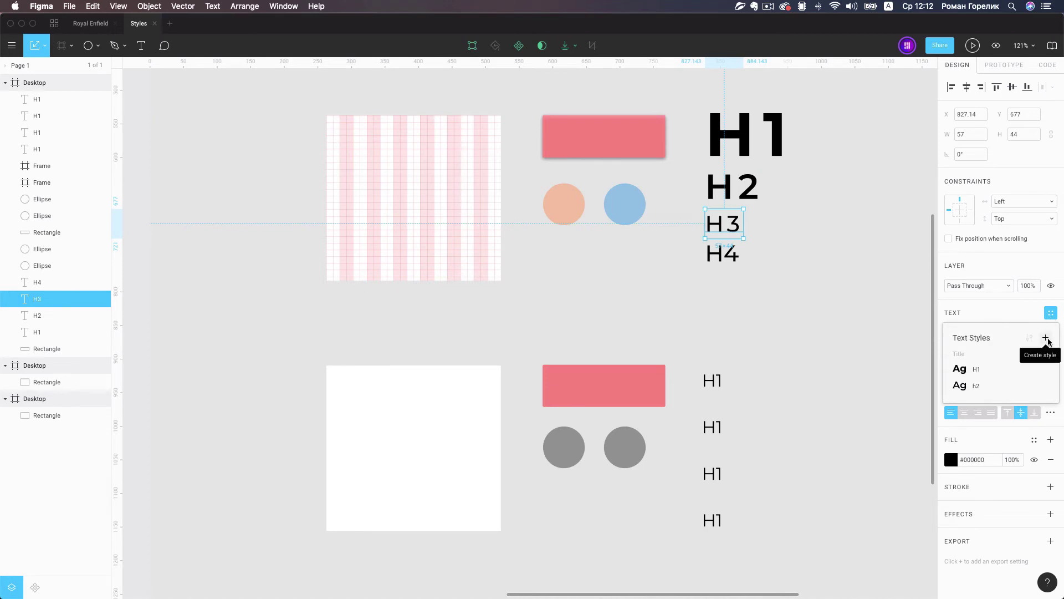
left_click(1046, 338)
type("s")
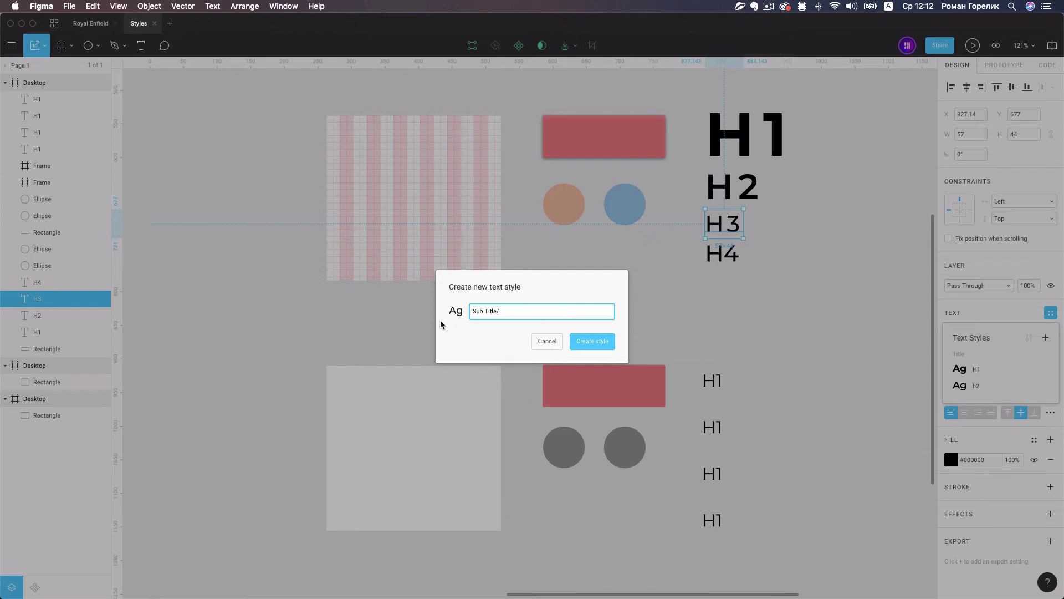
key("Return")
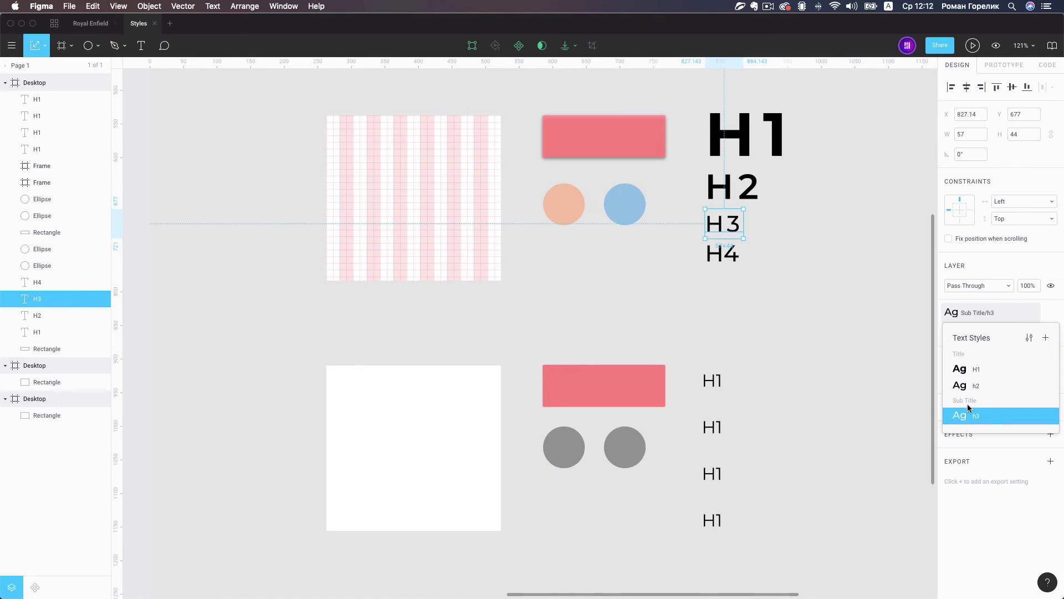
Apply the phone grid style to the lower frame and Button/hard to its red rectangle.
left_click(772, 332)
left_click(438, 426)
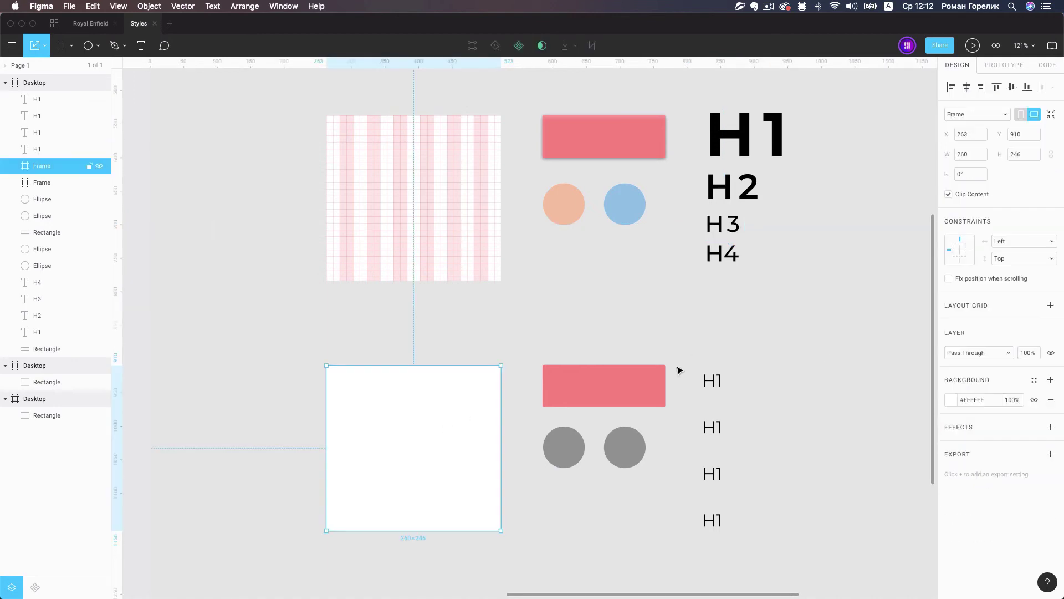
left_click(1034, 307)
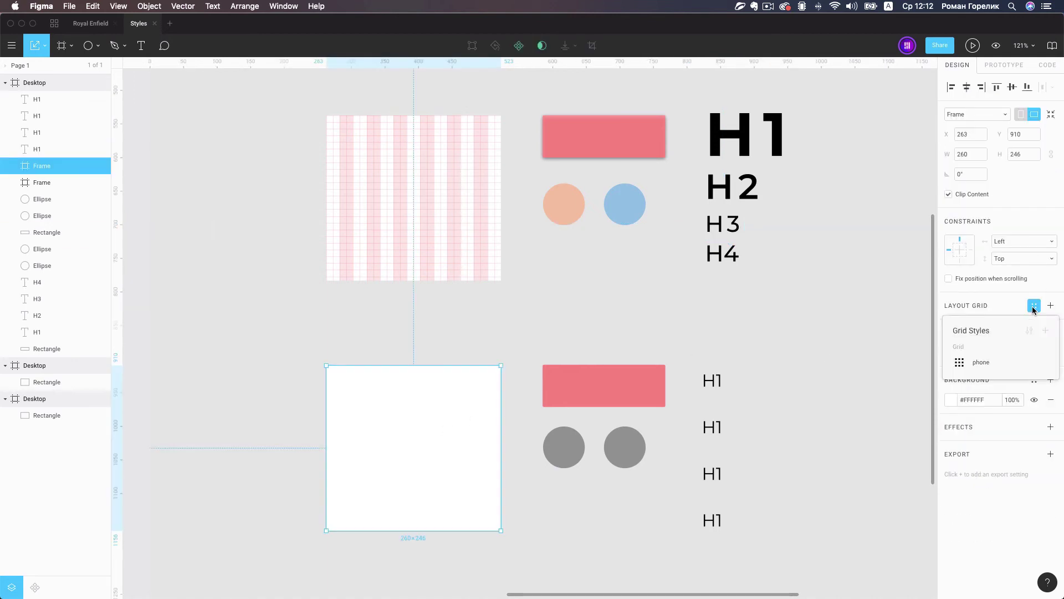
left_click(968, 366)
left_click(647, 377)
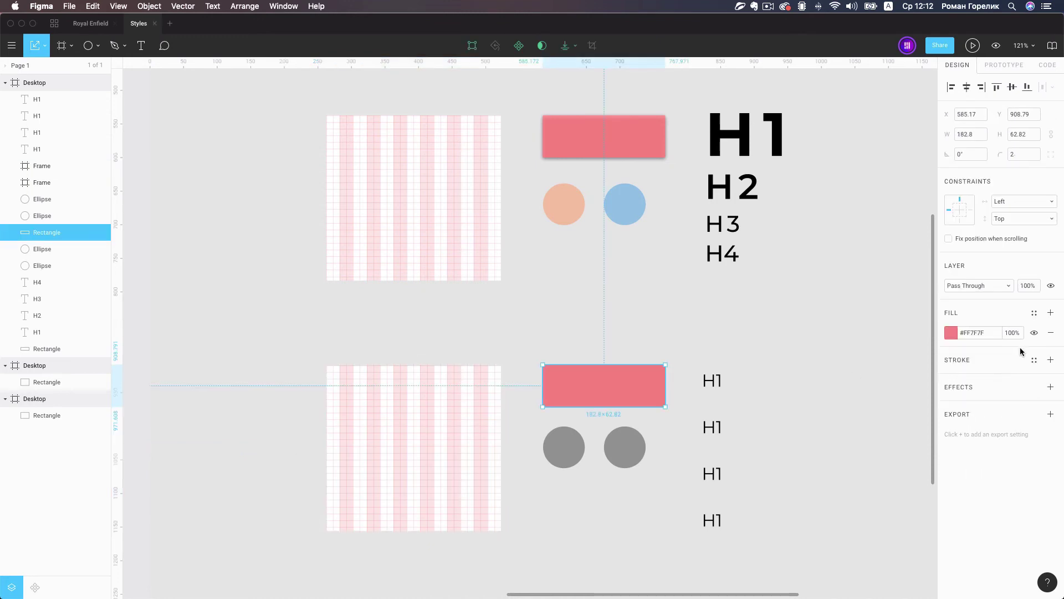
left_click(1033, 387)
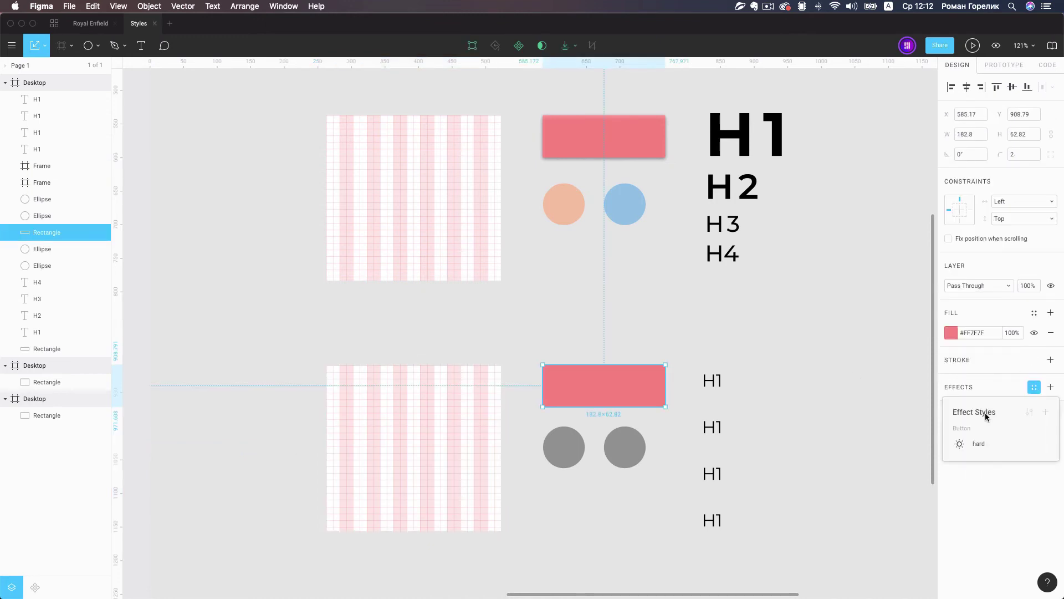
left_click(978, 443)
Give the lower left and right circles the бежевый and голубой colour styles.
left_click(564, 452)
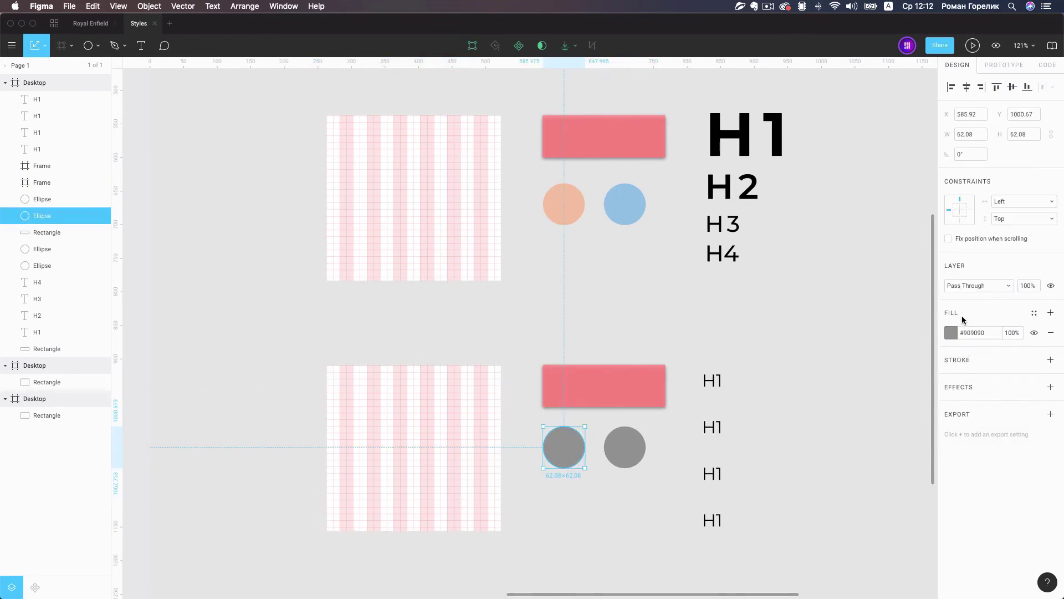
left_click(1034, 313)
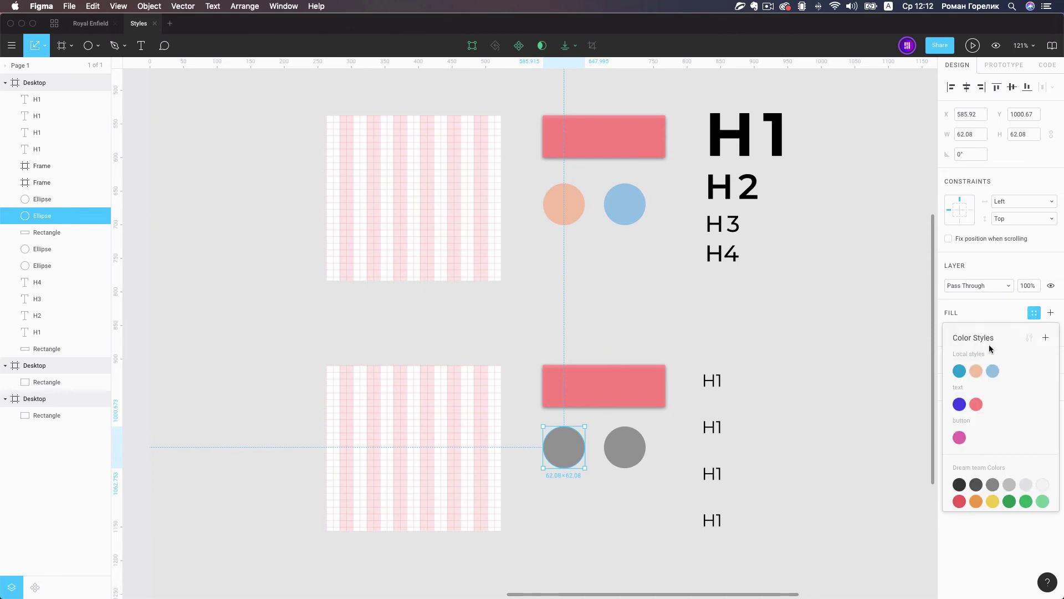
left_click(977, 373)
left_click(643, 457)
left_click(1035, 313)
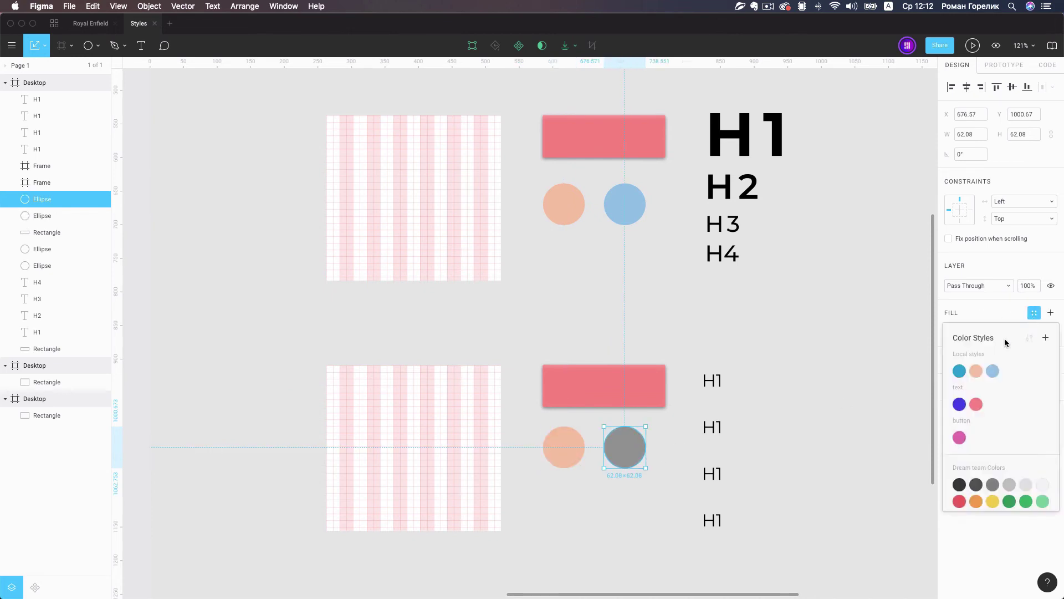
left_click(993, 371)
Apply Title/H1 to the first lower label and widen its box to one line.
left_click(713, 381)
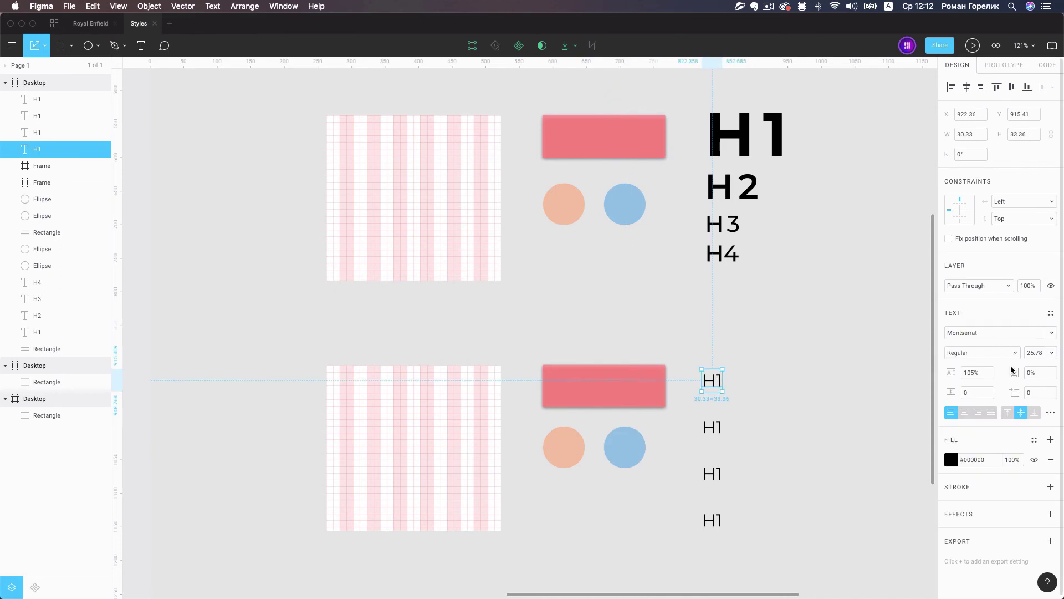
left_click(1051, 314)
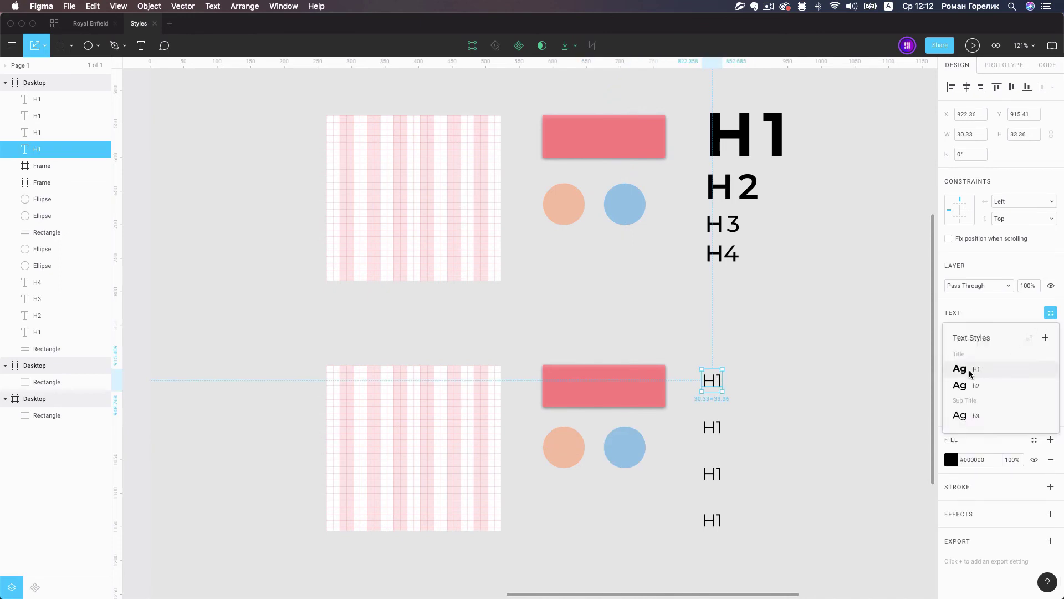
left_click(970, 370)
left_click_drag(723, 377, 762, 377)
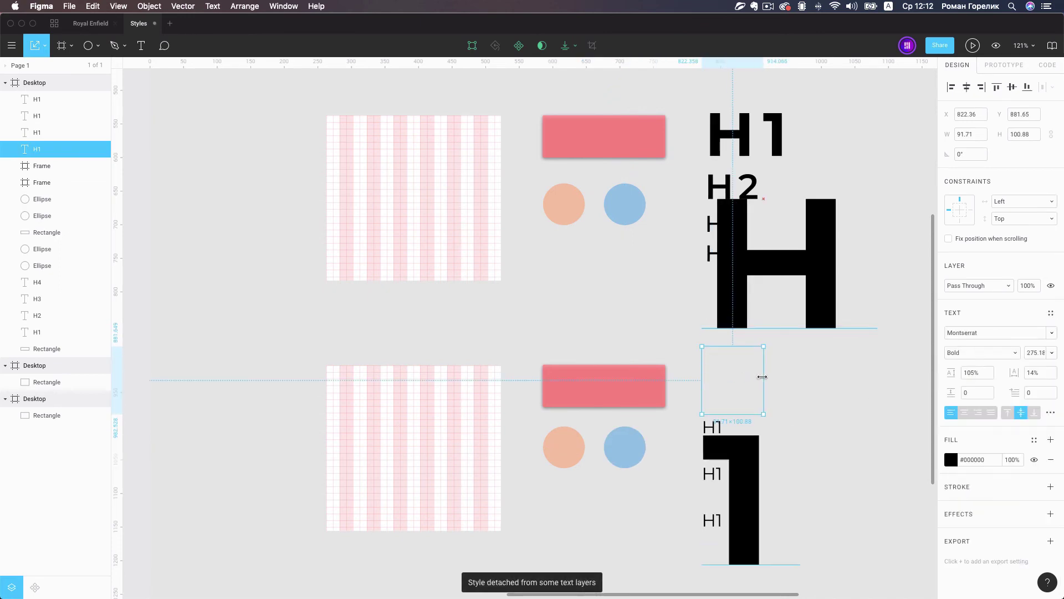
key("ctrl+z")
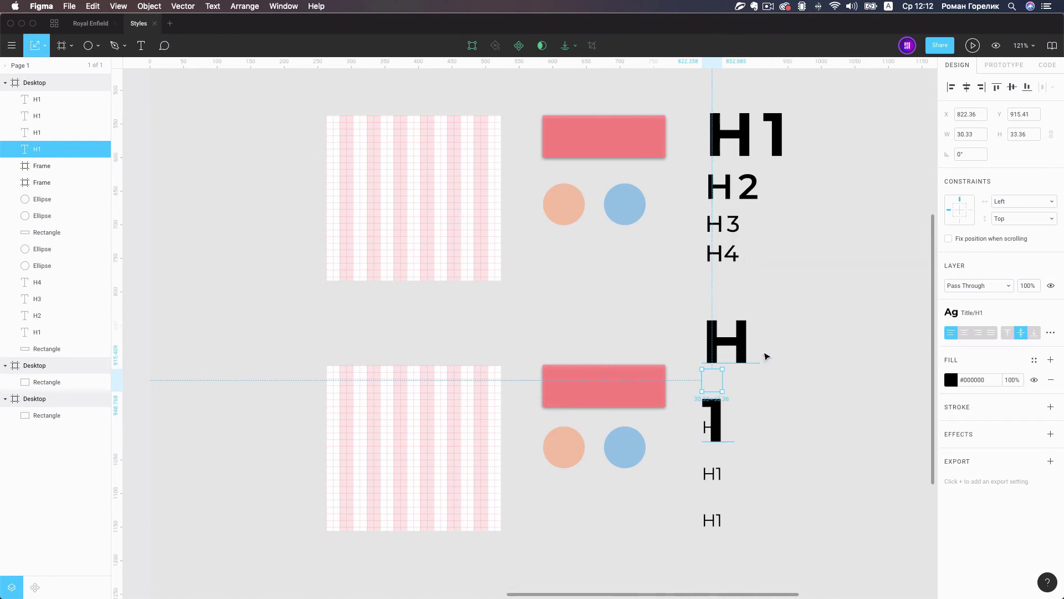
key("v")
left_click_drag(723, 368, 802, 320)
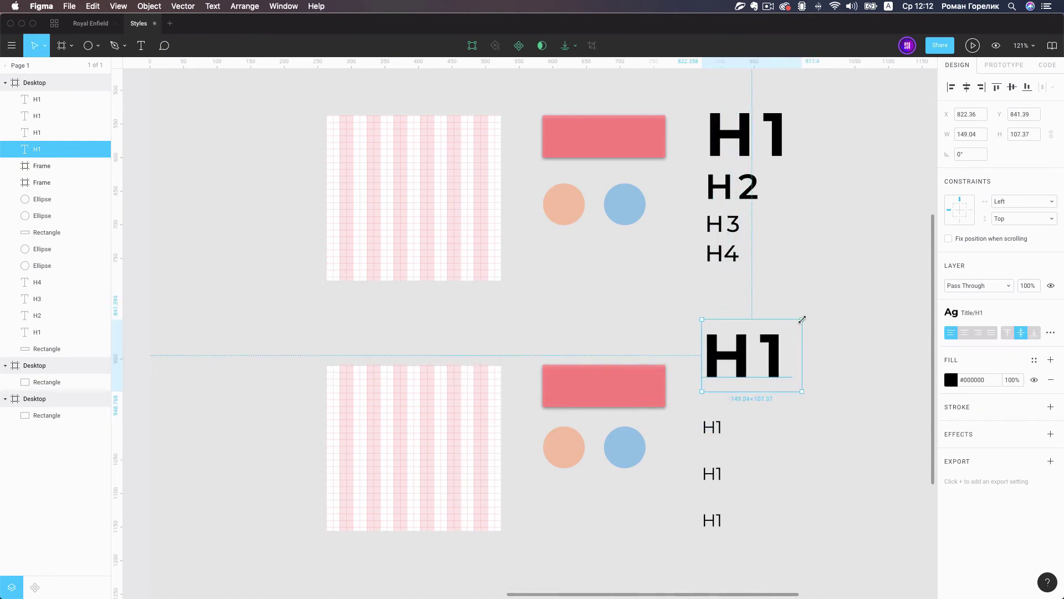
Apply Title/h2 and Sub Title/h3 to the second and third lower labels, widening their boxes.
left_click(711, 428)
left_click_drag(722, 416, 758, 395)
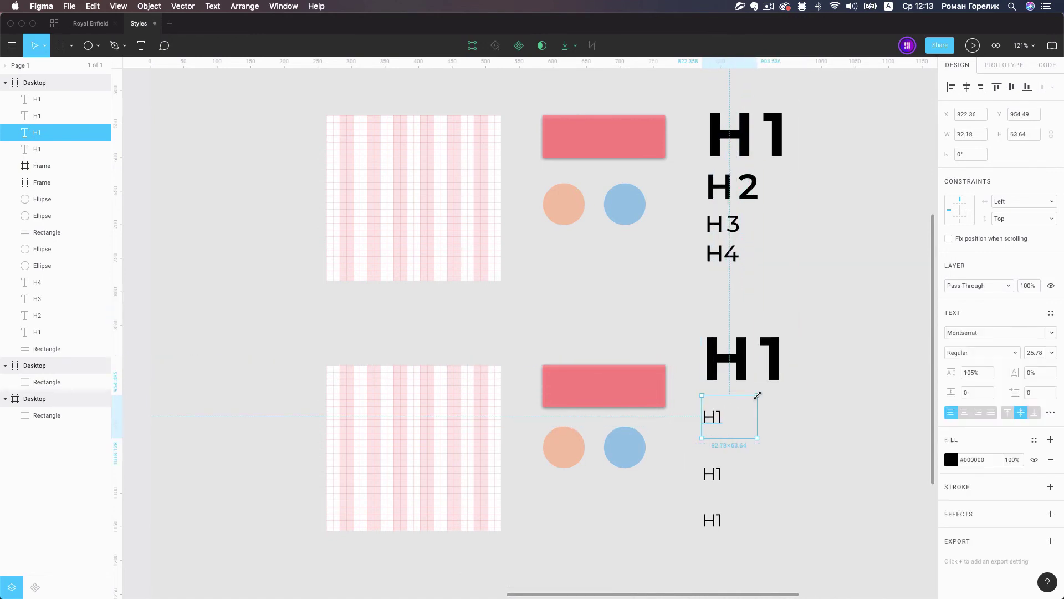
left_click(1050, 312)
left_click(968, 388)
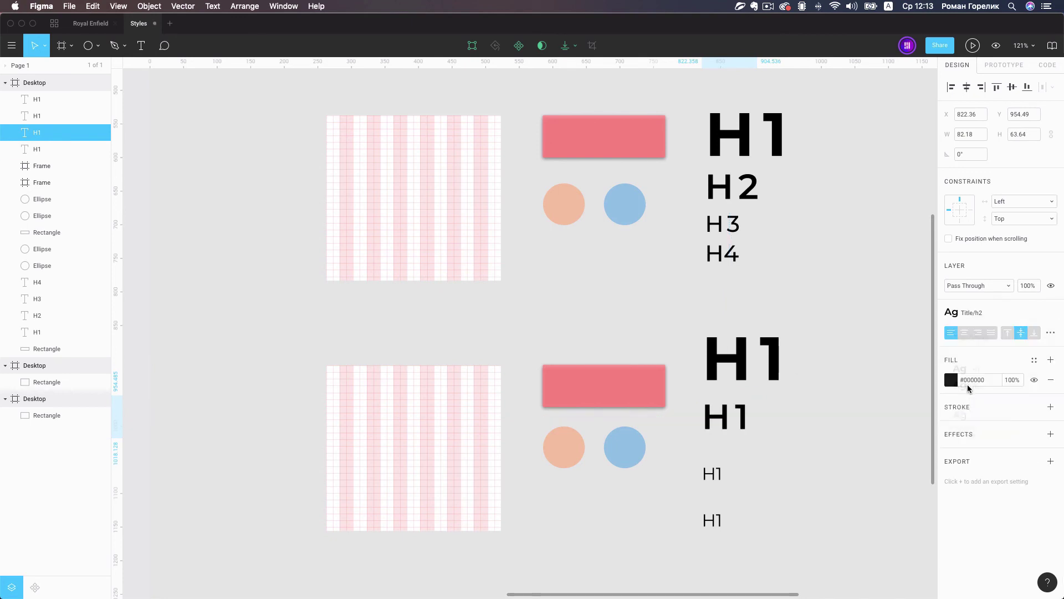
left_click(712, 472)
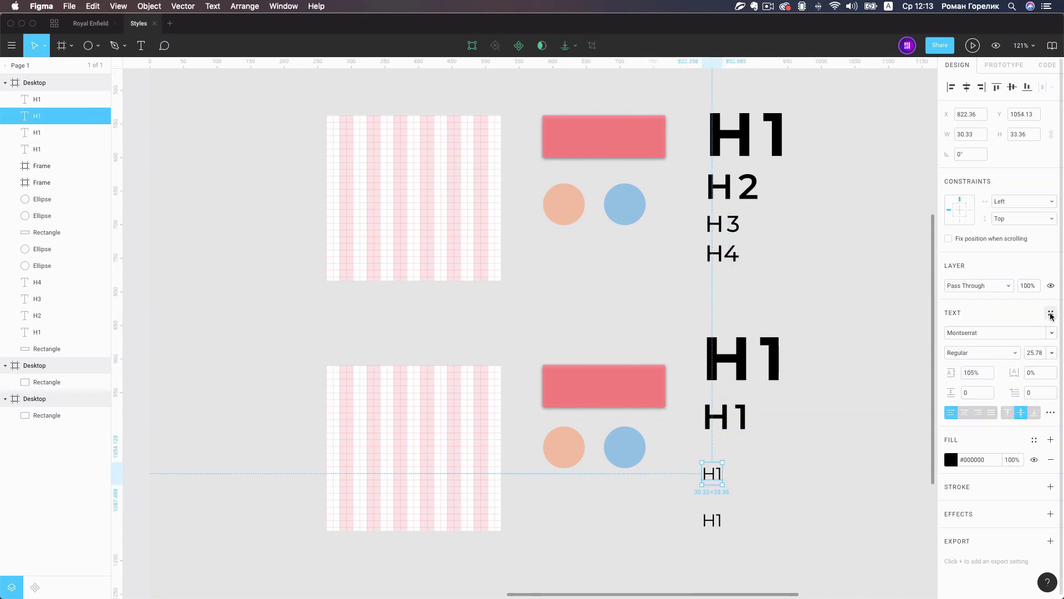
left_click(1050, 313)
left_click(968, 415)
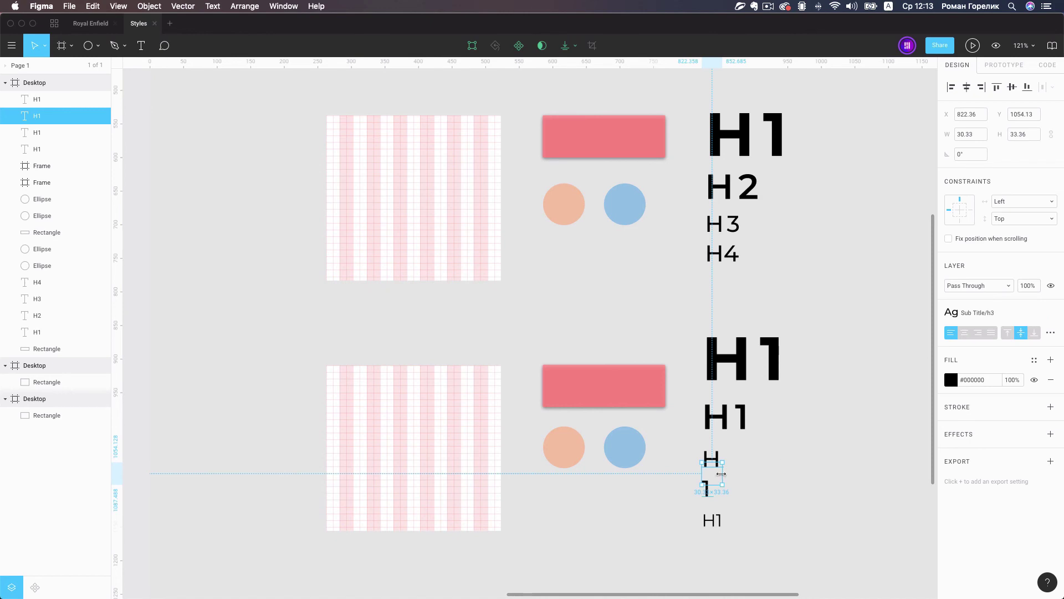
mouse_move(722, 473)
left_mouse_down()
mouse_move(757, 474)
mouse_move(745, 446)
left_mouse_up()
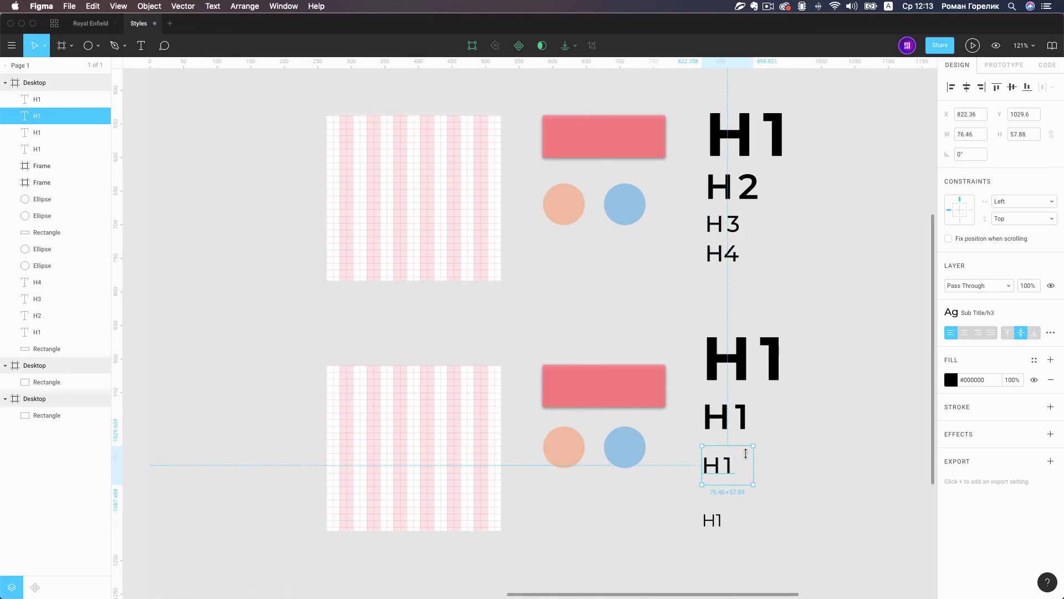
left_click(801, 458)
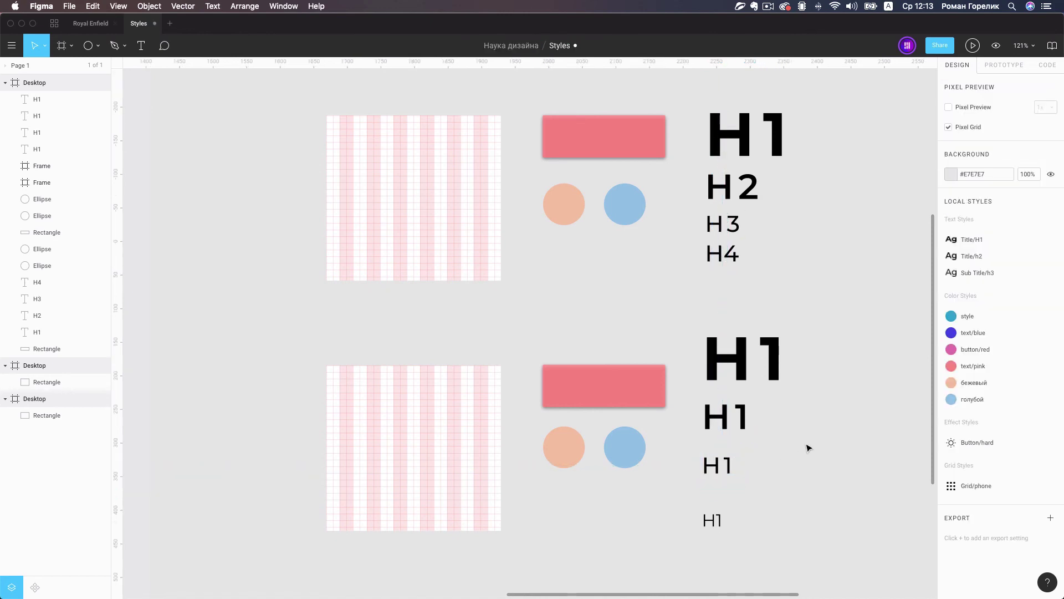
Delete the leftover fourth H1 label and the H4 heading.
left_click(720, 519)
key("Delete")
left_click(720, 253)
key("Delete")
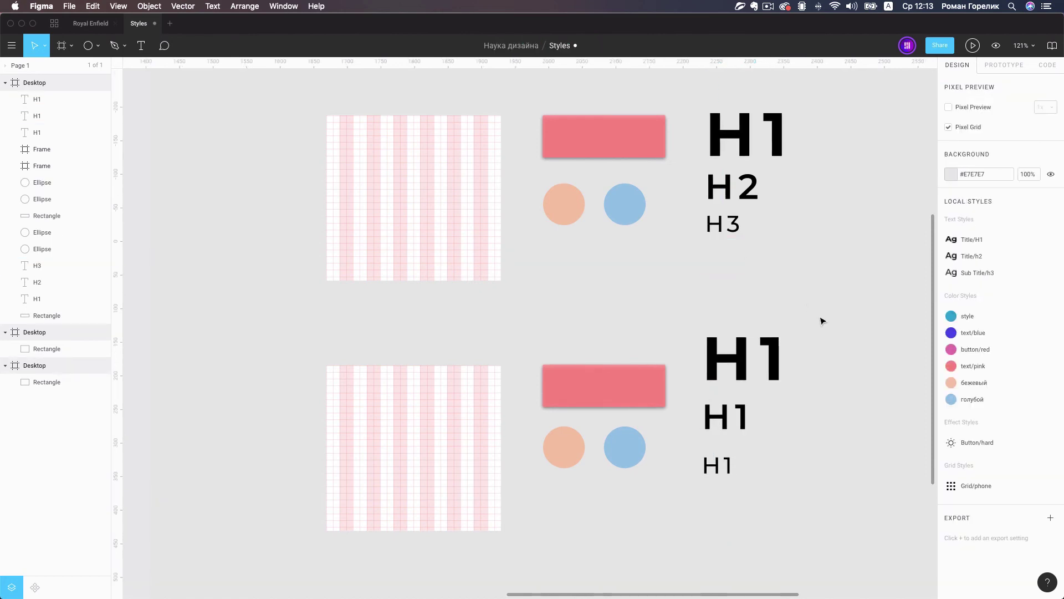
Move the three styled lower headings together into position.
left_click_drag(720, 471, 725, 461)
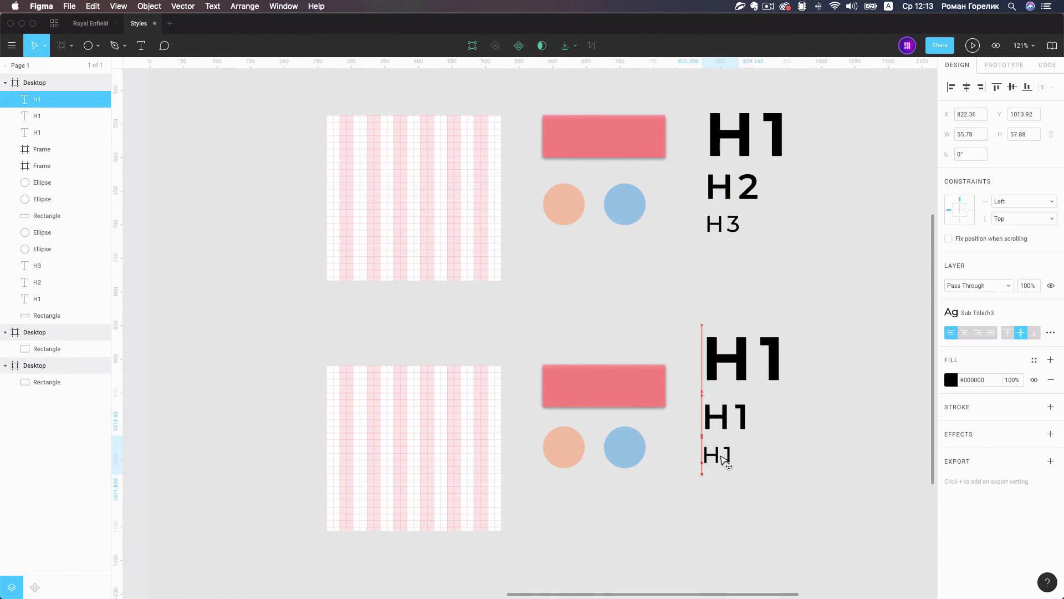
left_click_drag(819, 340, 701, 473)
left_click_drag(734, 364, 733, 400)
left_click(836, 163)
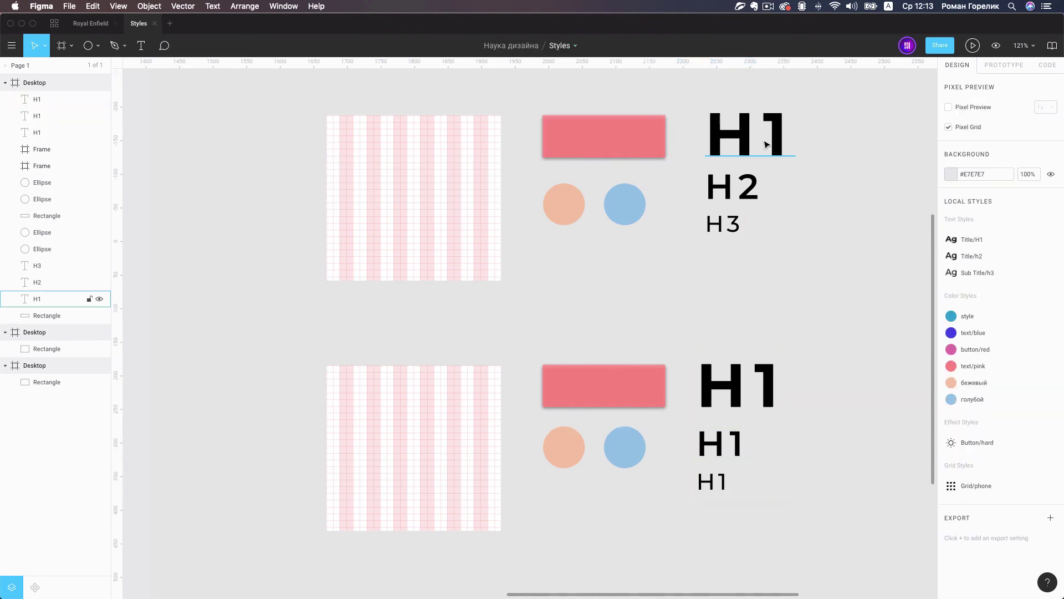
left_click(767, 145)
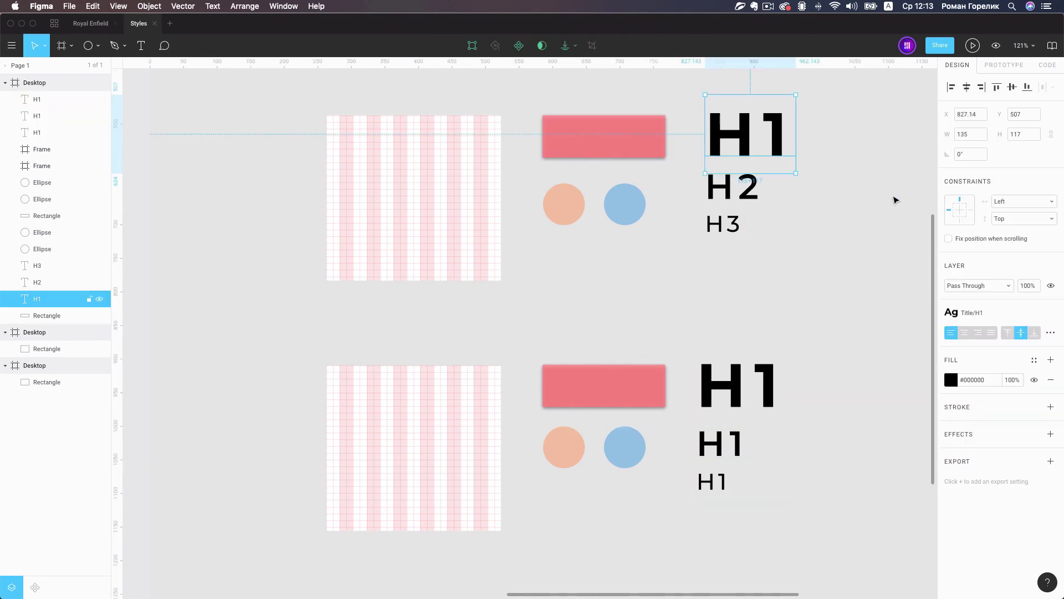
left_click(991, 315)
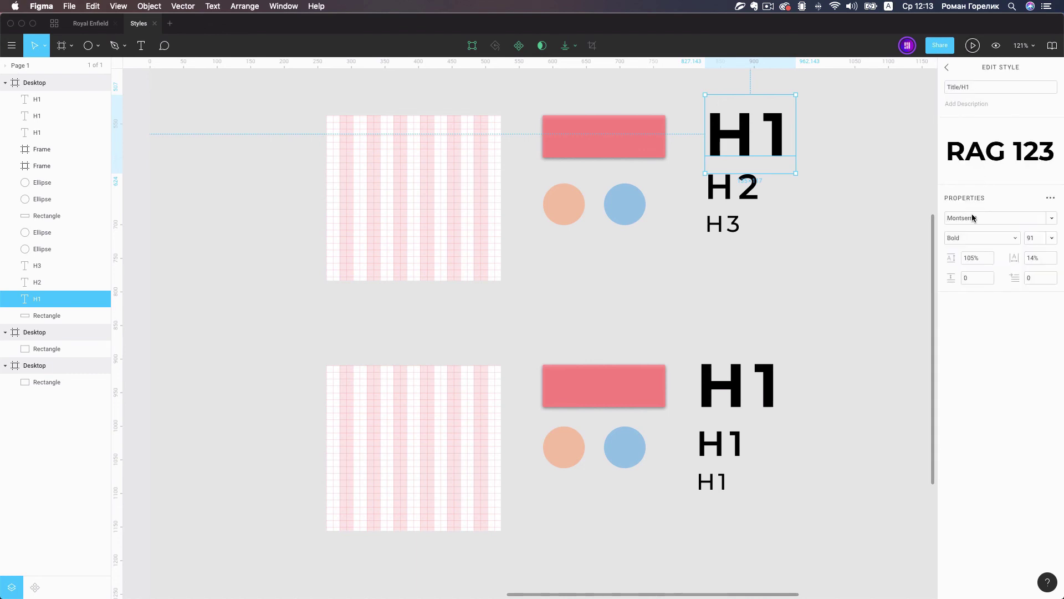
left_click(1034, 240)
left_click(811, 292)
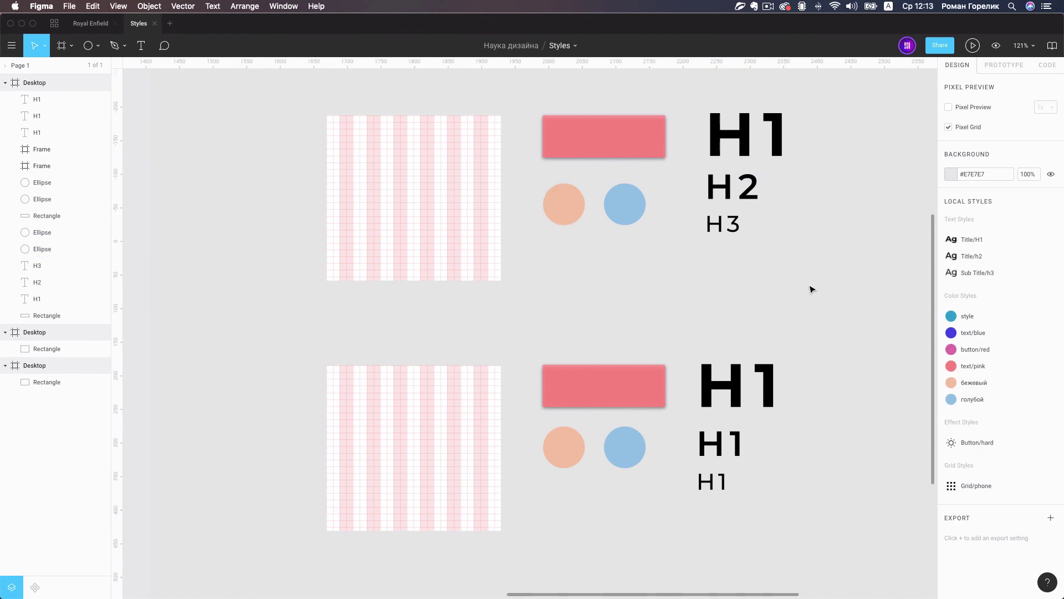